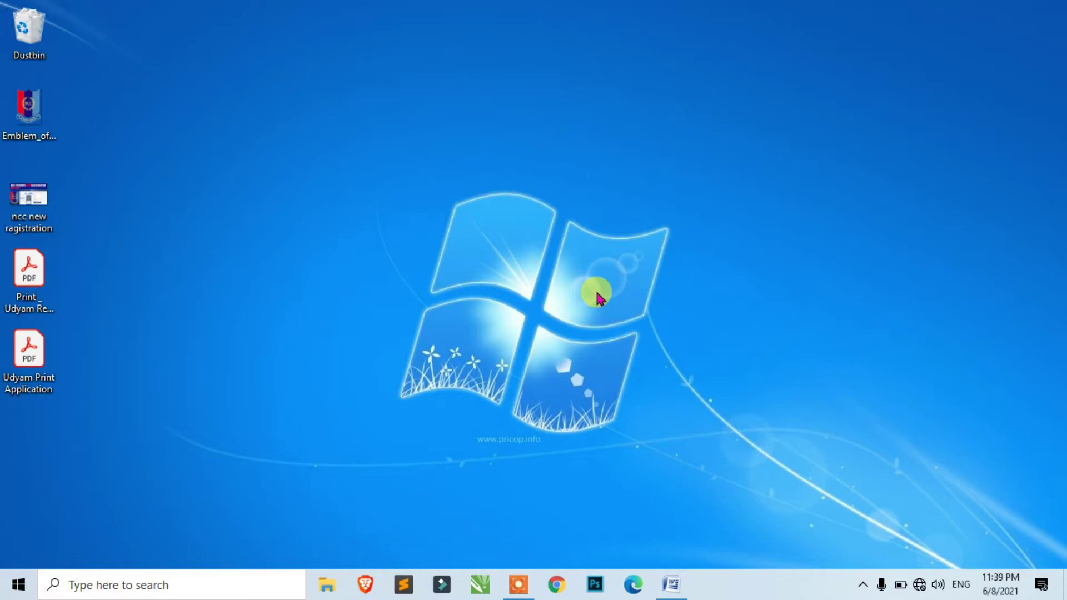
# Step: Switch to the blank Word document and generate three paragraphs of sample text with =rand()
pyautogui.click(671, 584)
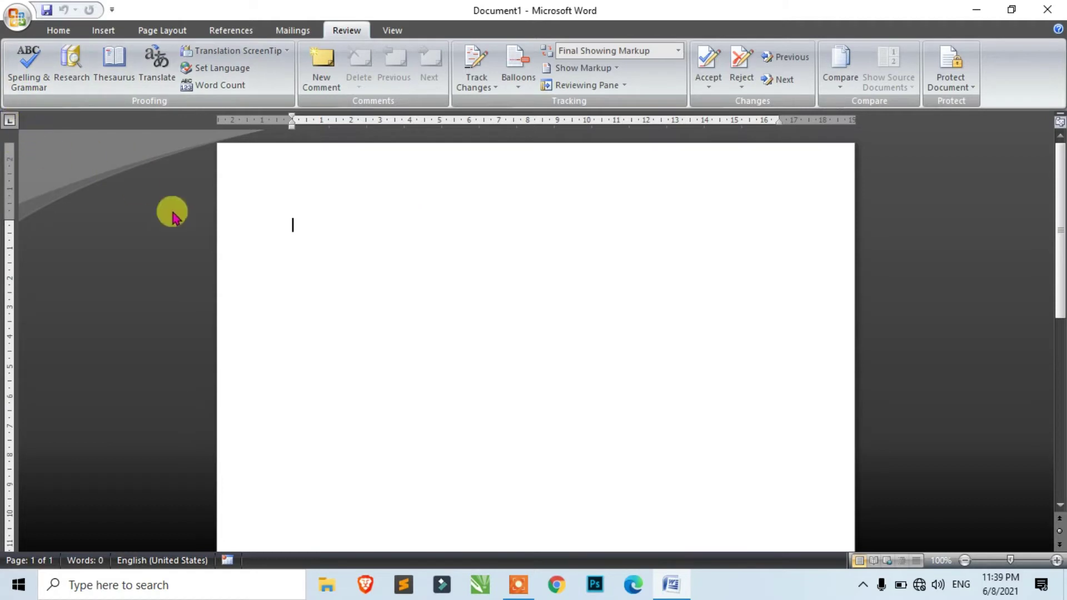
pyautogui.write('=')
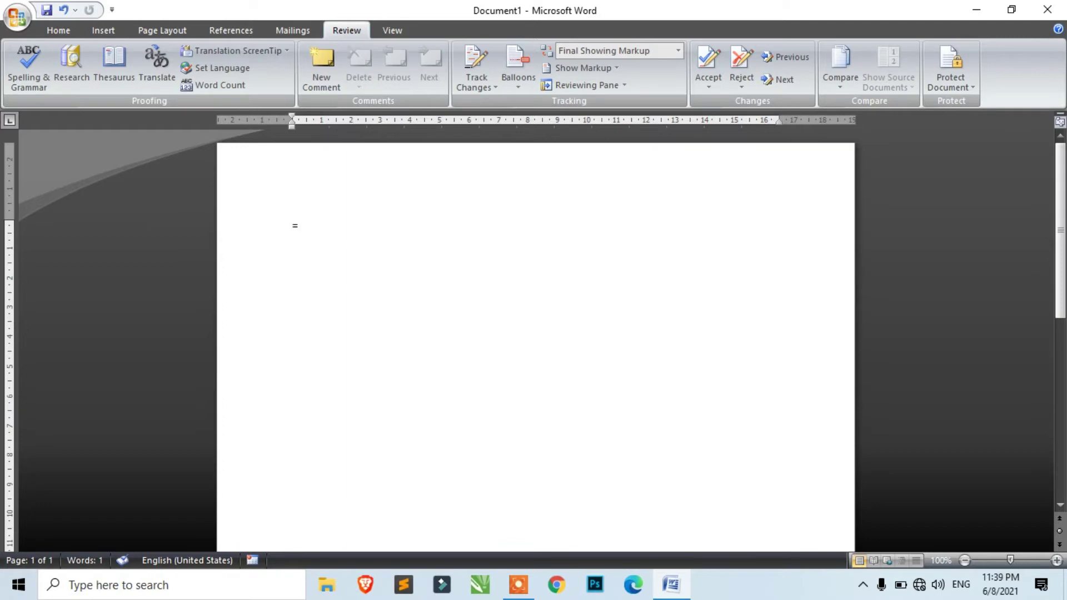
pyautogui.write('rand()')
pyautogui.press('Return')
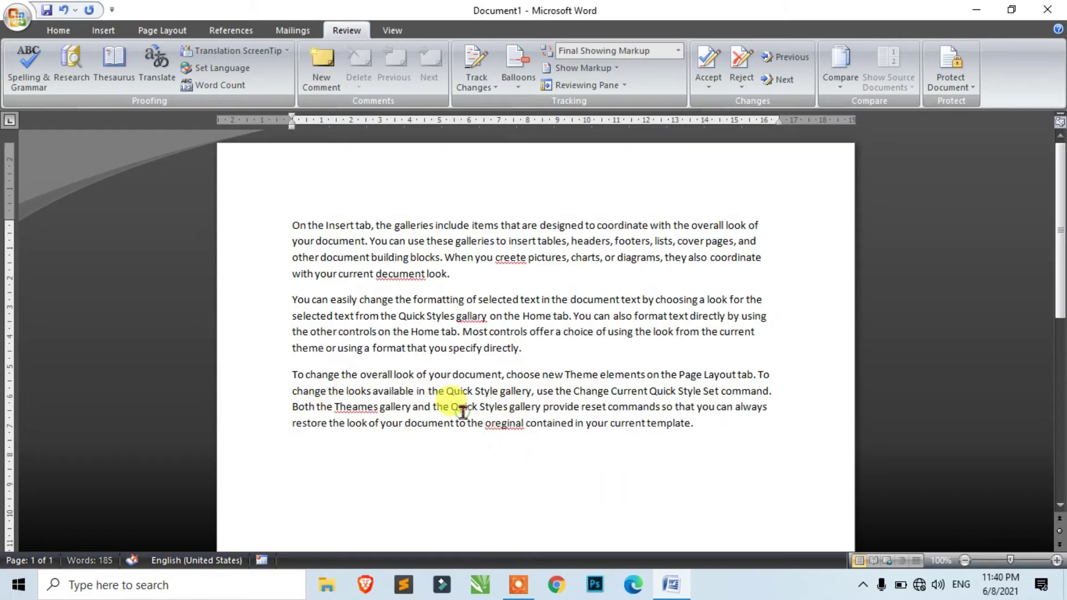
# Step: Start a spelling and grammar check of the sample text and move its dialog clear of the flagged word
pyautogui.click(466, 407)
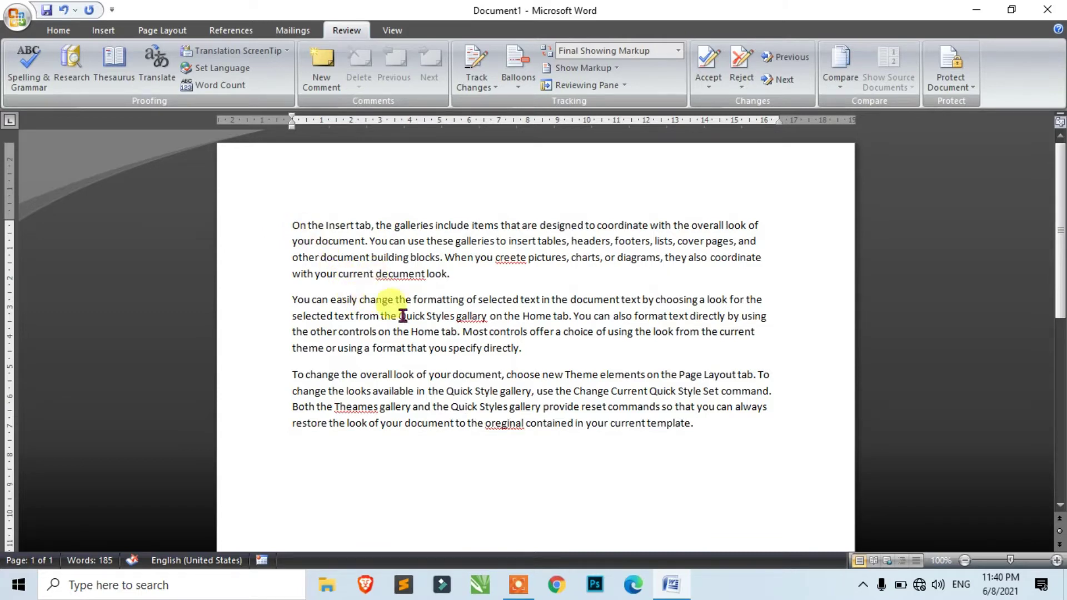
pyautogui.click(1057, 560)
pyautogui.click(1057, 560)
pyautogui.click(1057, 561)
pyautogui.click(1056, 560)
pyautogui.click(1057, 561)
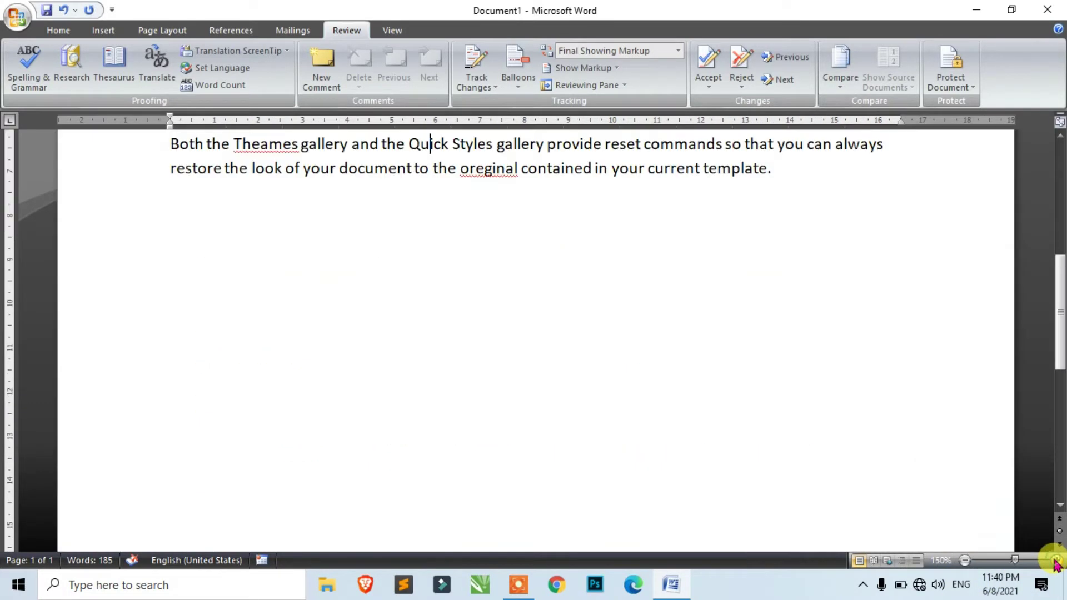
pyautogui.moveTo(1060, 334); pyautogui.dragTo(1060, 246)
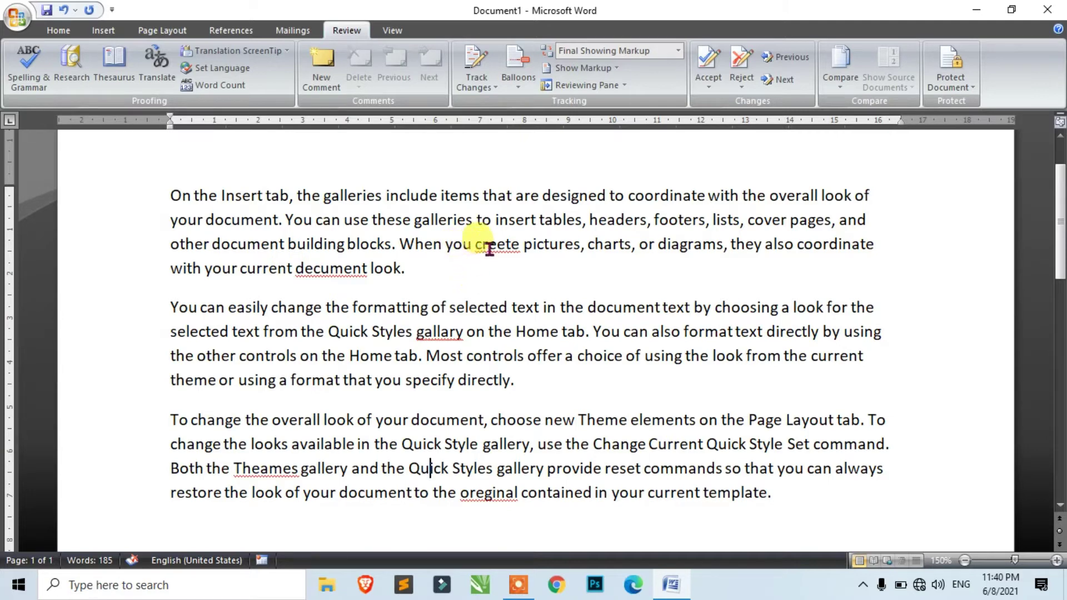
pyautogui.click(26, 81)
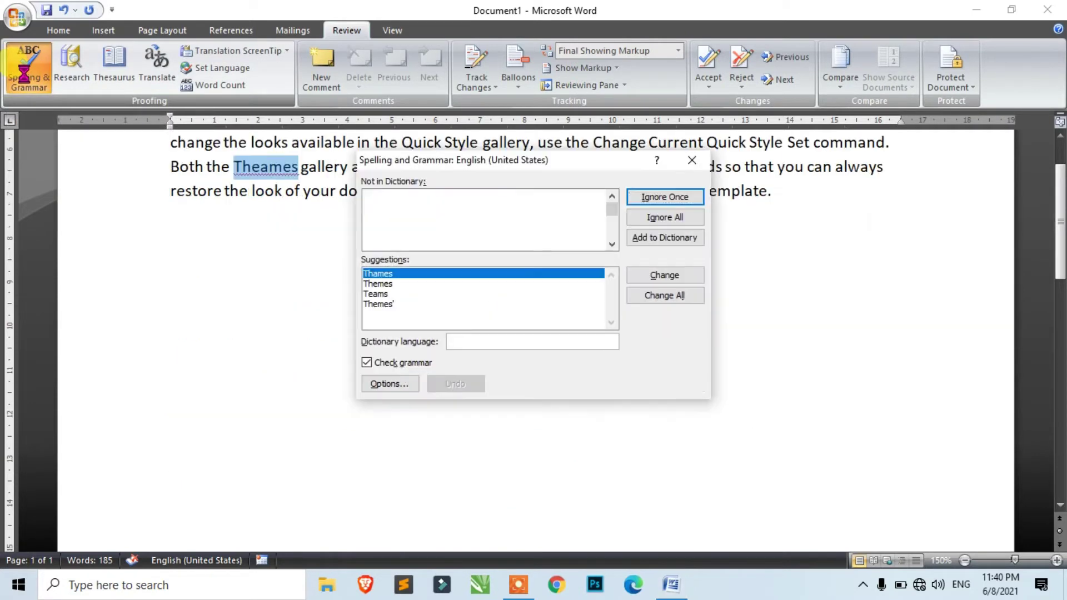
pyautogui.moveTo(512, 169); pyautogui.dragTo(494, 237)
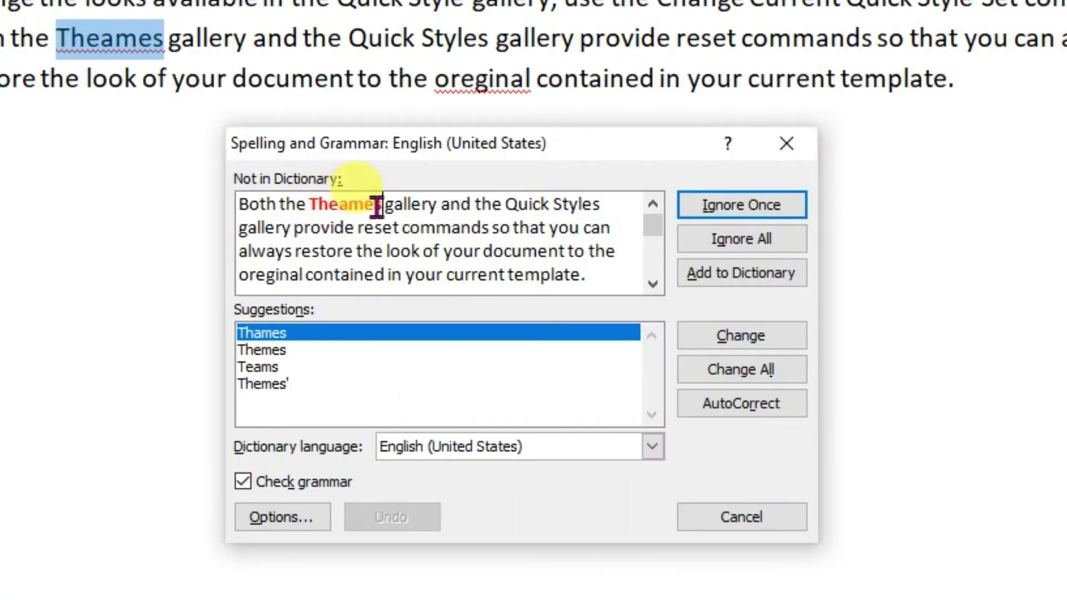
# Step: Replace the flagged word "Theames" with the suggestion "Themes"
pyautogui.moveTo(390, 208); pyautogui.dragTo(308, 207)
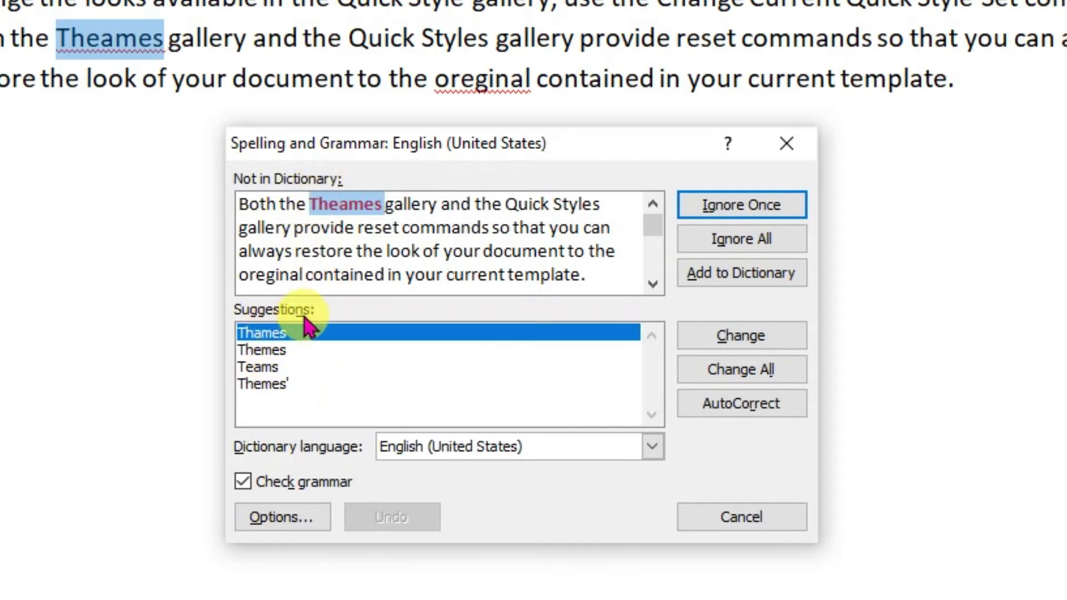
pyautogui.click(265, 351)
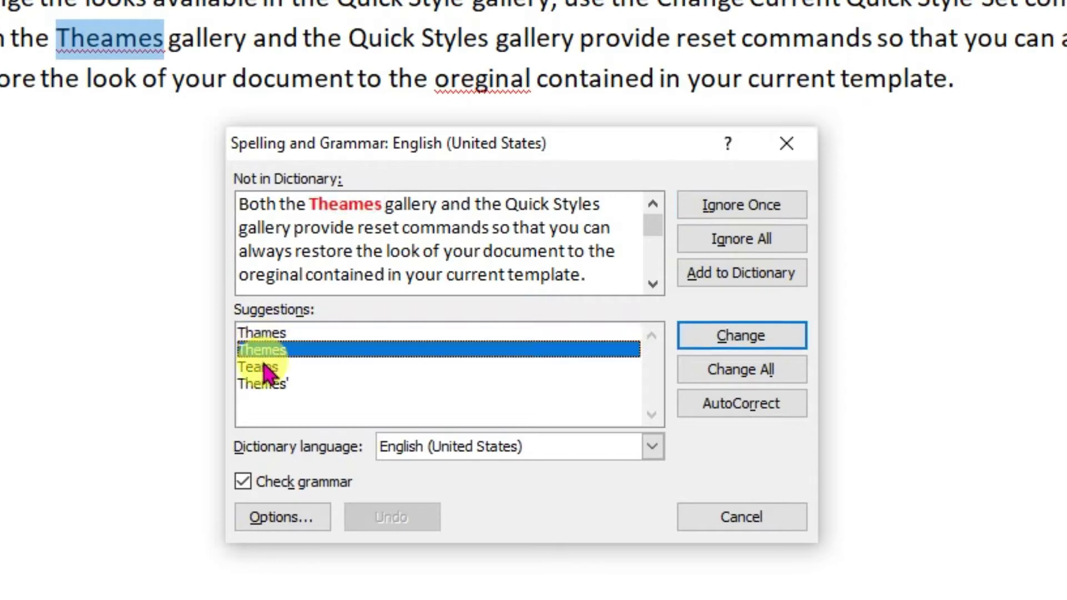
pyautogui.click(268, 367)
pyautogui.click(273, 384)
pyautogui.click(276, 366)
pyautogui.click(273, 350)
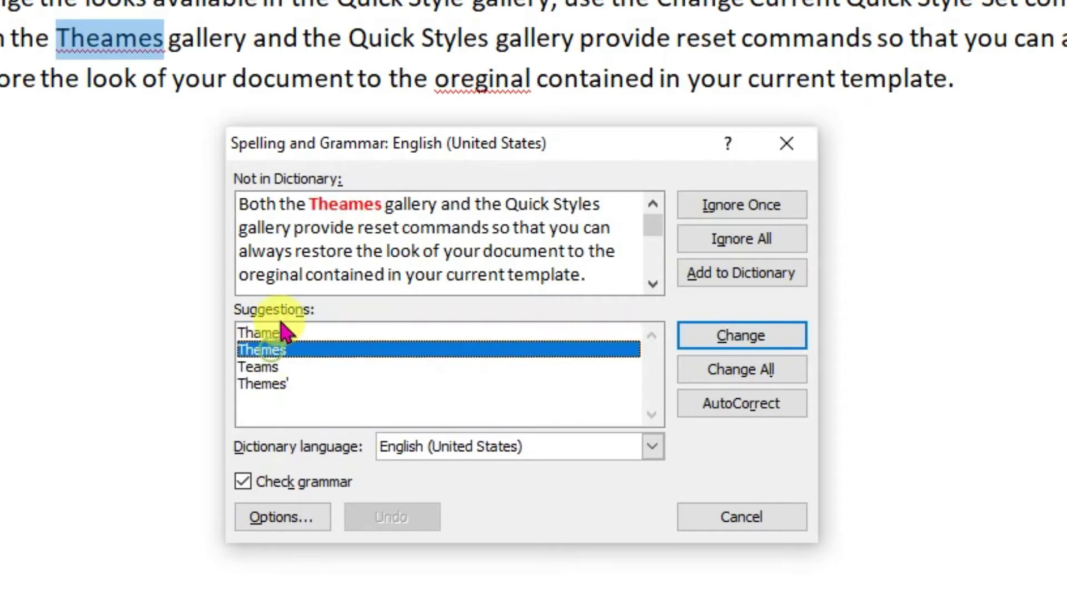
pyautogui.click(265, 334)
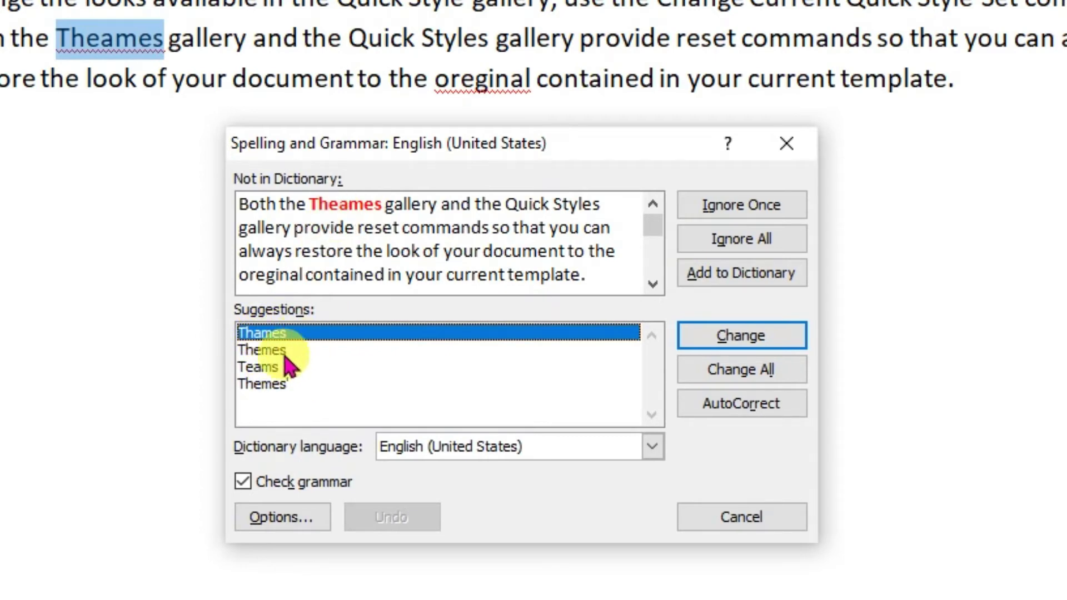
pyautogui.click(266, 350)
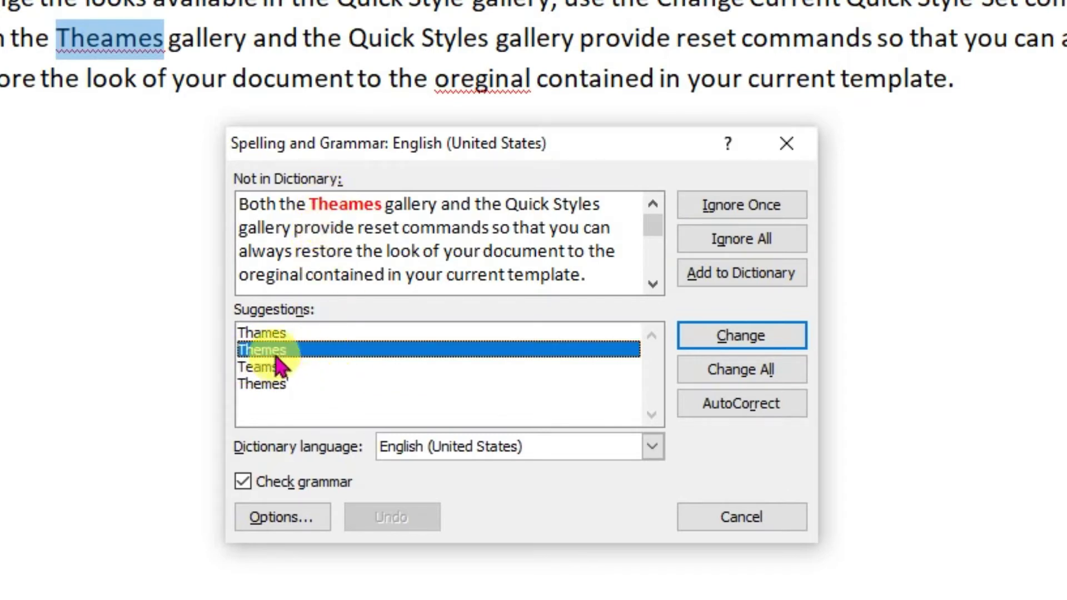
pyautogui.click(732, 340)
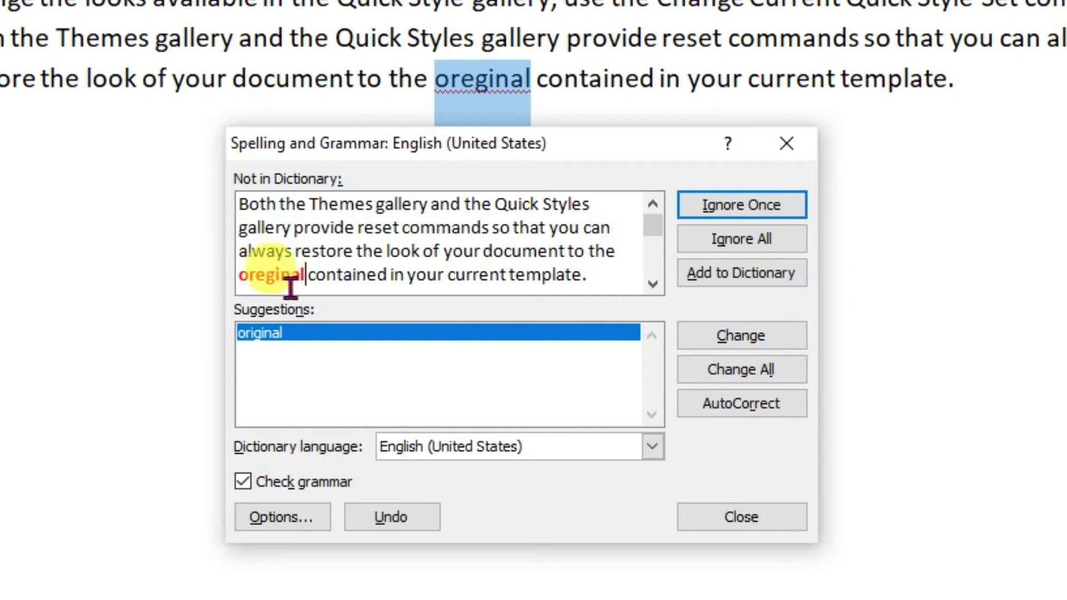
# Step: Correct the remaining flagged words to "original", "create", "document" and "gallery", and close the spelling check
pyautogui.click(266, 274)
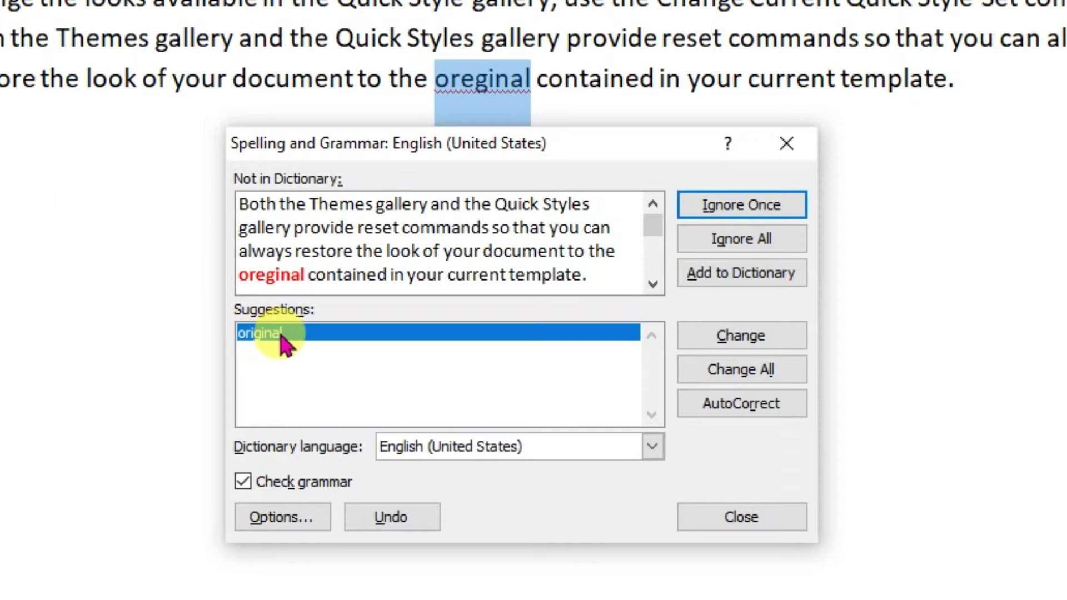
pyautogui.click(735, 351)
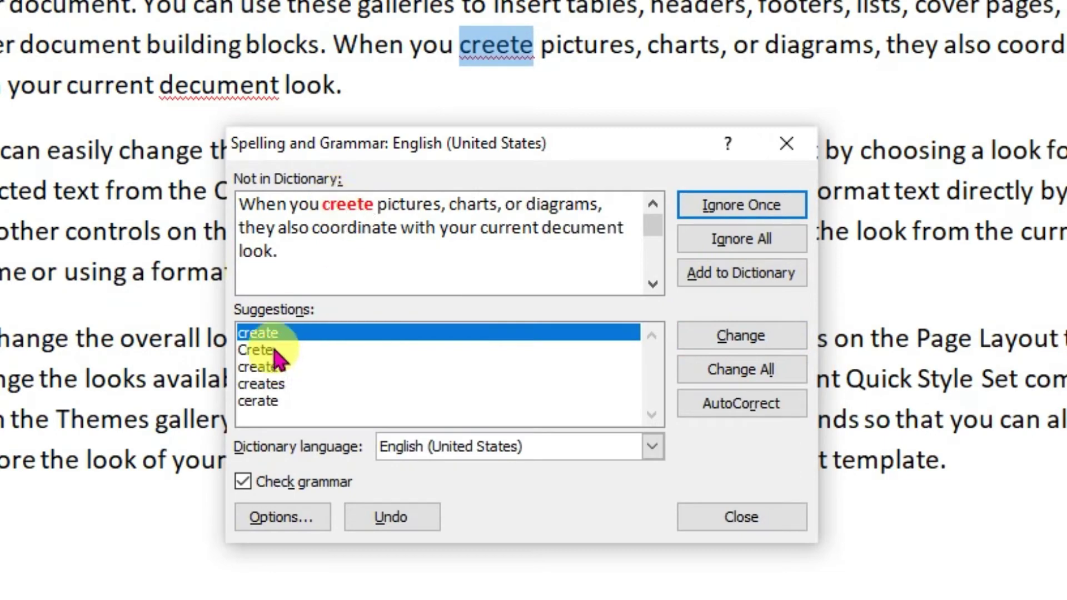
pyautogui.click(749, 340)
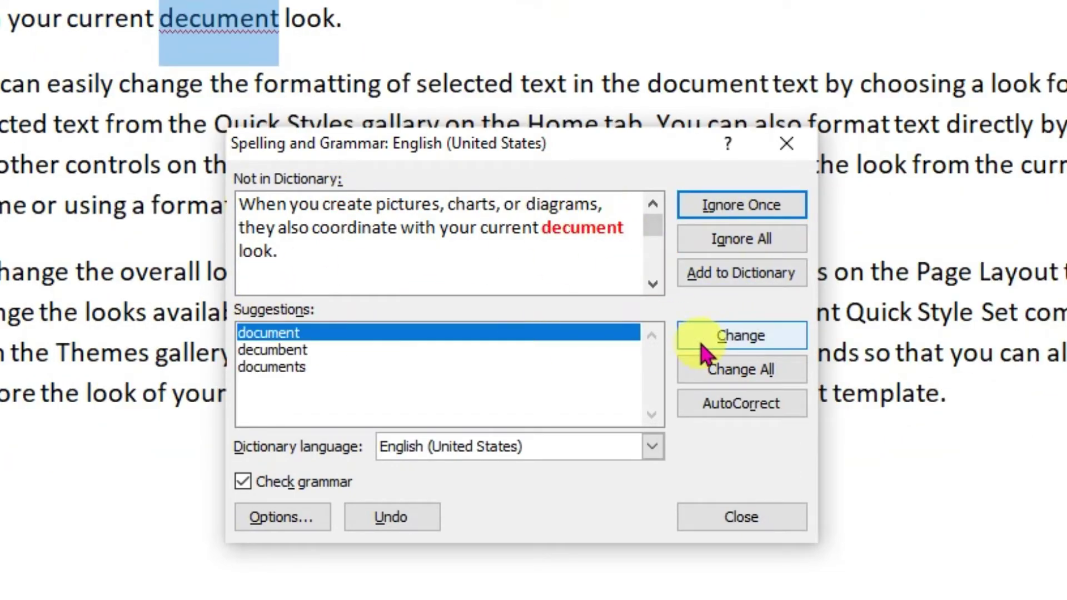
pyautogui.click(720, 344)
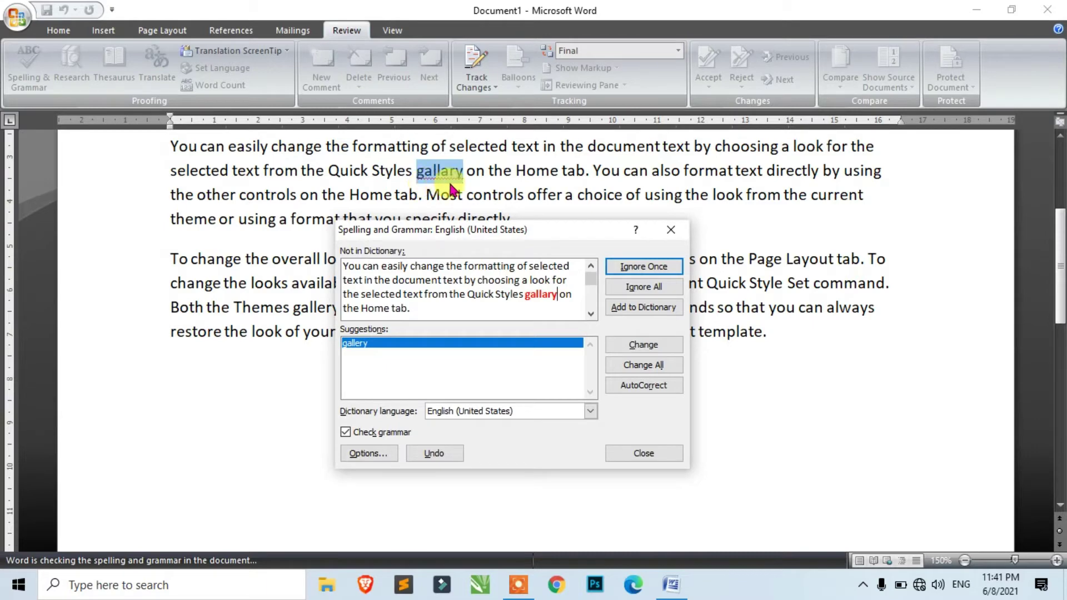
pyautogui.click(542, 300)
pyautogui.click(626, 346)
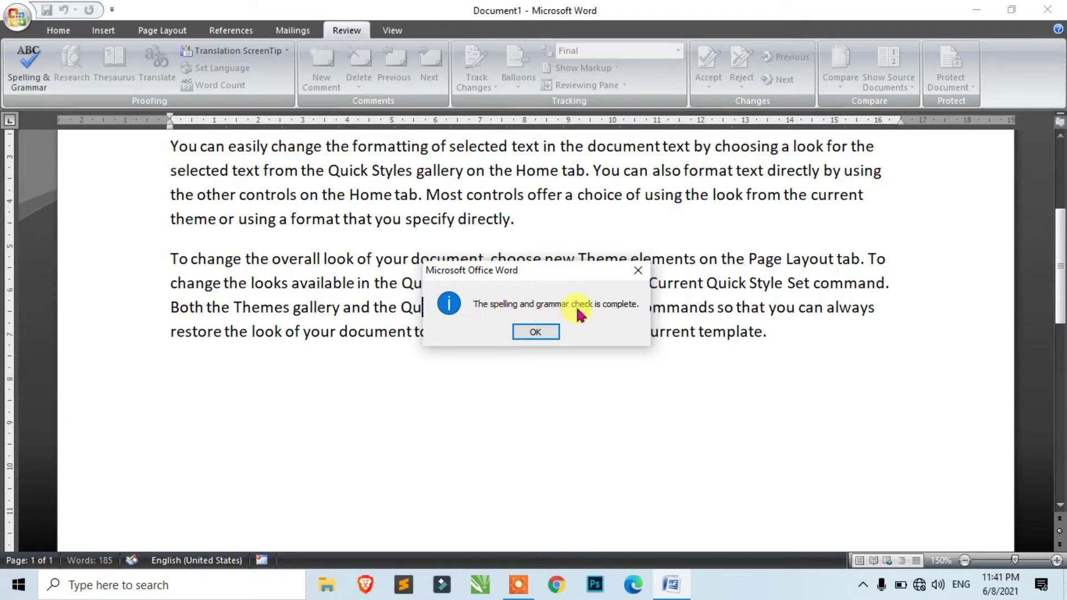
pyautogui.click(637, 270)
# Step: Add an extra space within "specify directly" and "can easily", before the period after "look", and before the comma after "tables"
pyautogui.scroll(2, 505, 357)
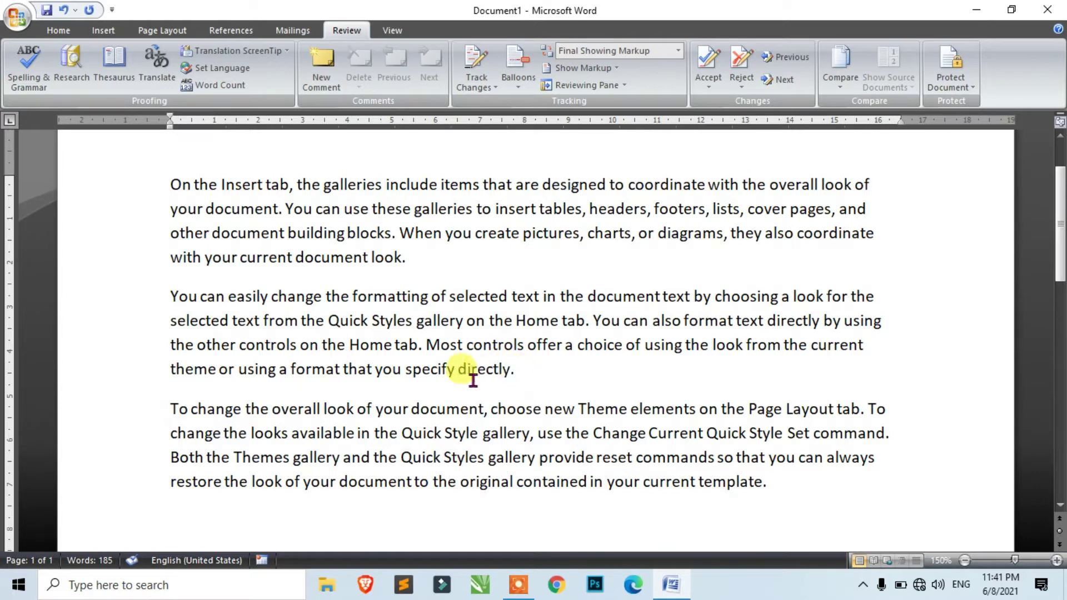
pyautogui.click(459, 369)
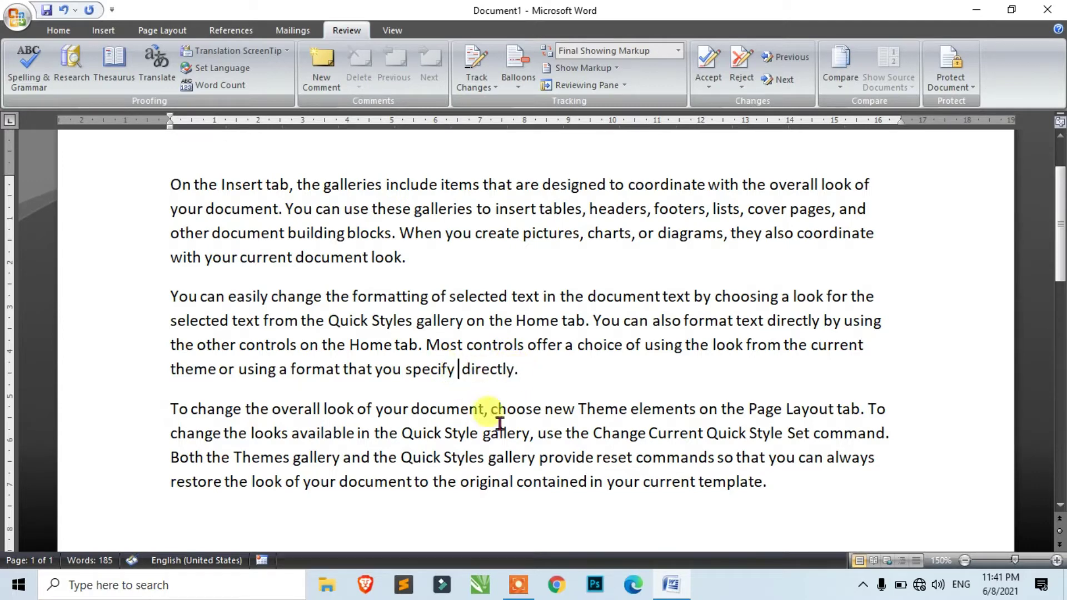
pyautogui.click(519, 369)
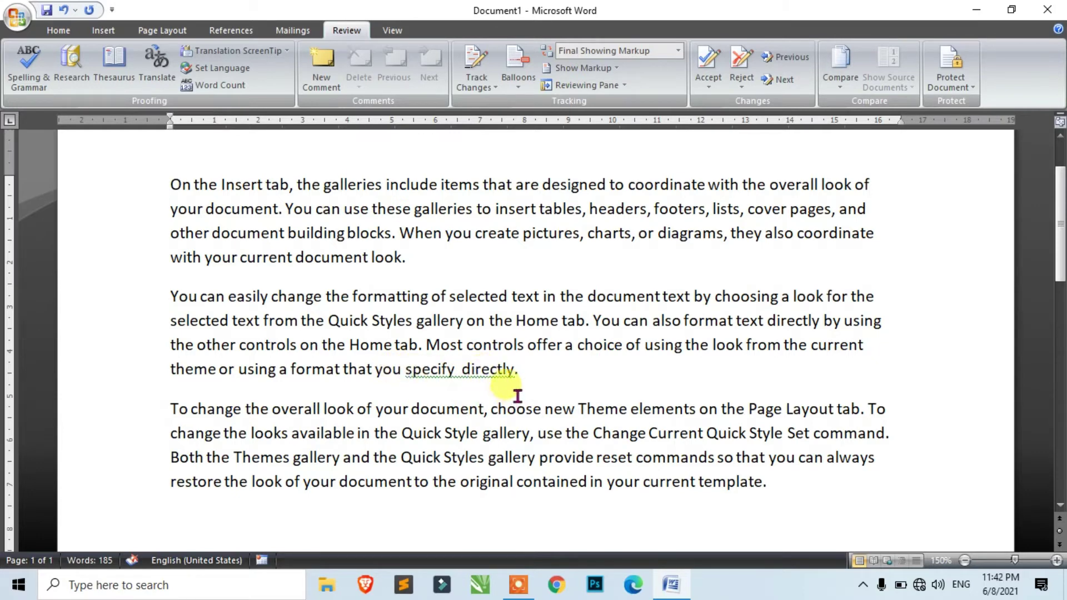
pyautogui.click(179, 298)
pyautogui.click(228, 299)
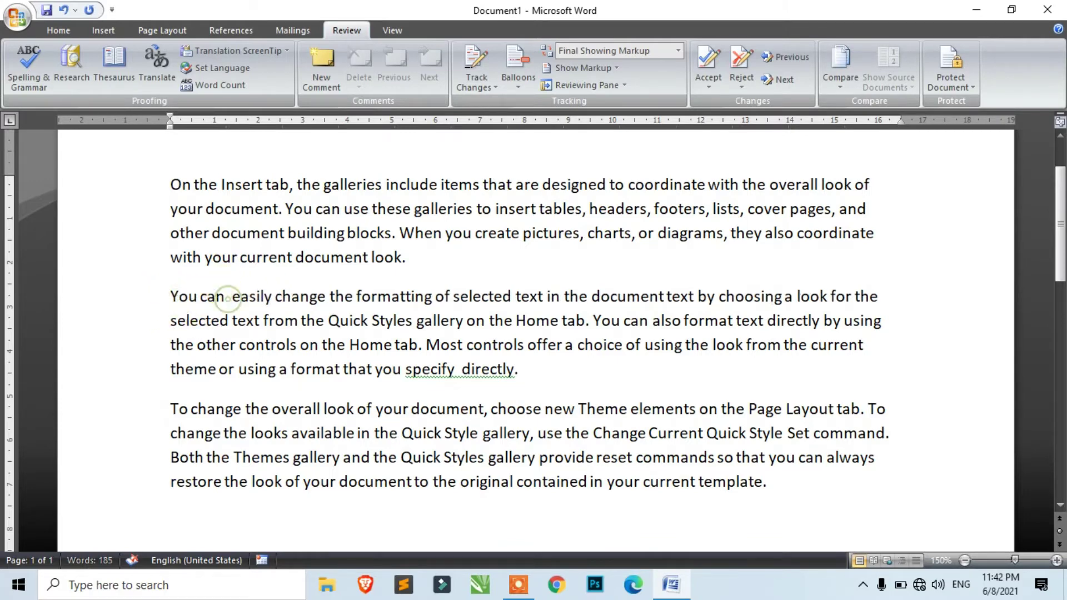
pyautogui.click(402, 261)
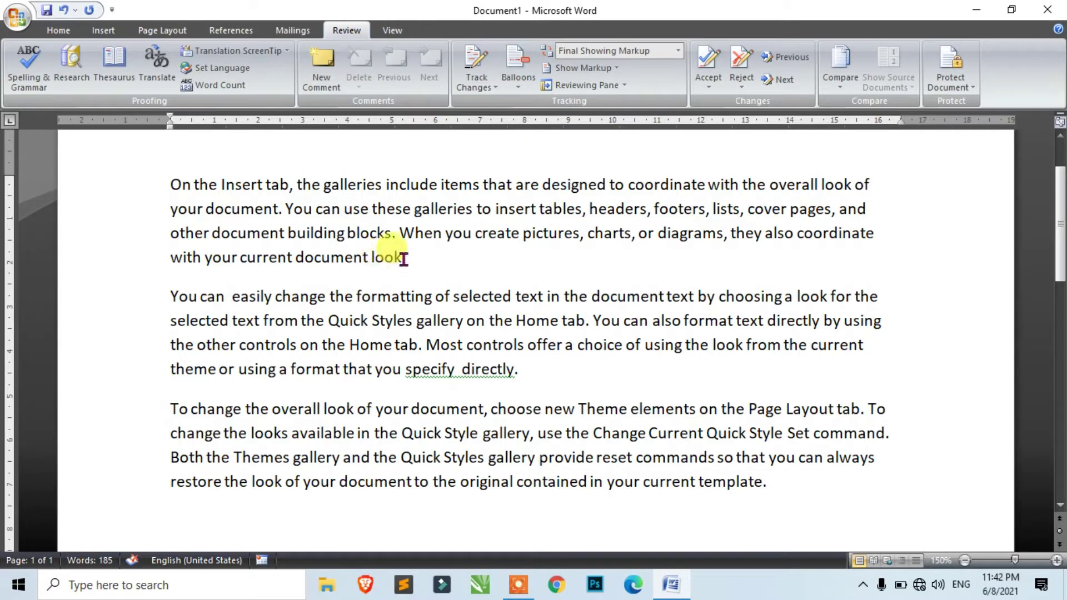
pyautogui.click(424, 321)
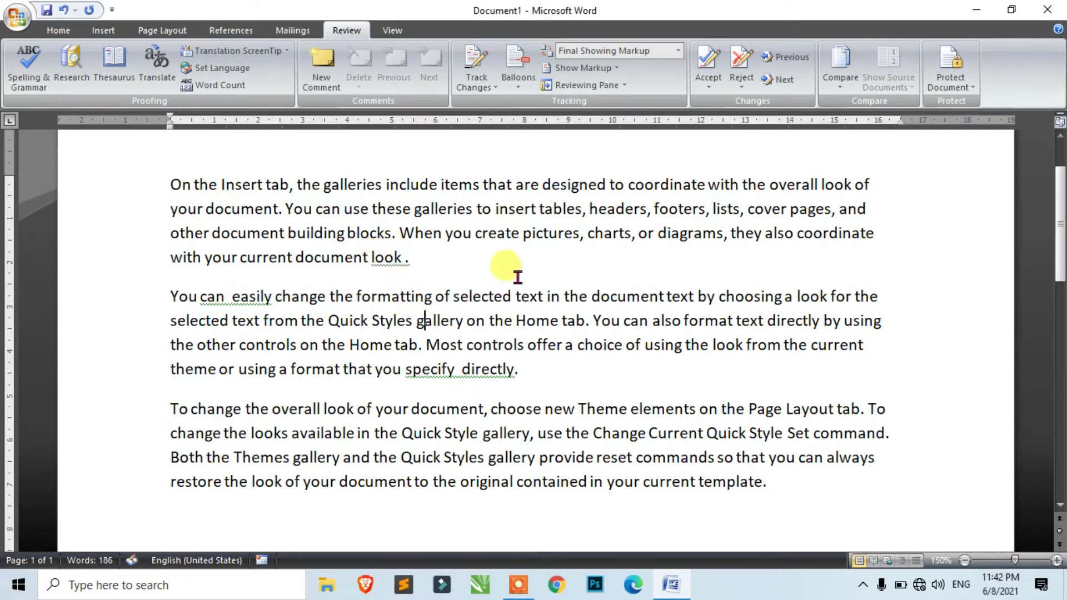
pyautogui.click(580, 215)
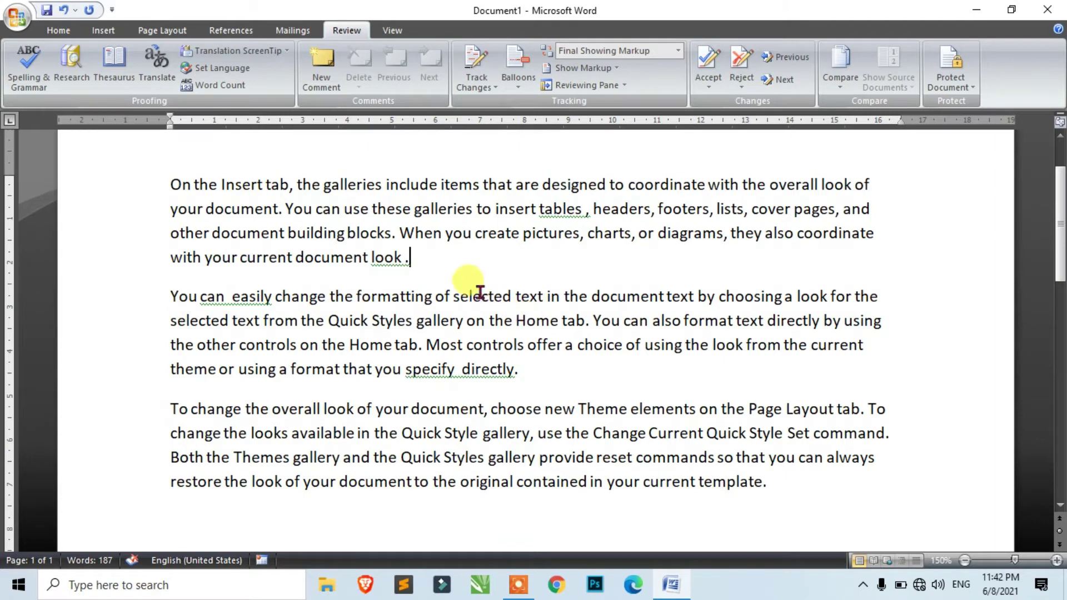
# Step: Run the spelling and grammar check again and accept the suggested corrections for all extra spaces
pyautogui.click(28, 64)
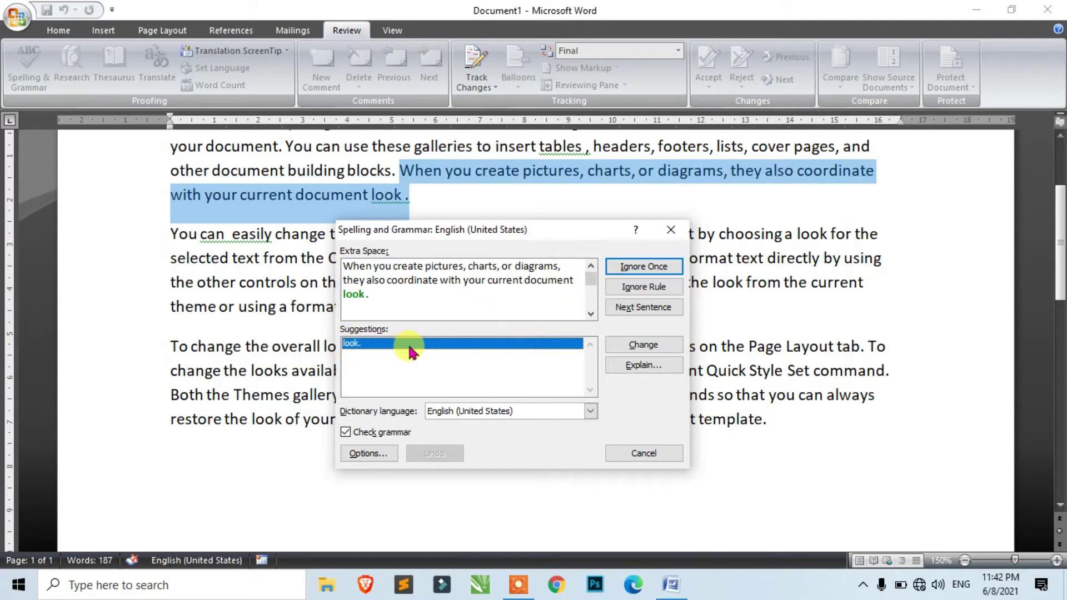
pyautogui.click(643, 344)
pyautogui.click(643, 345)
pyautogui.click(643, 344)
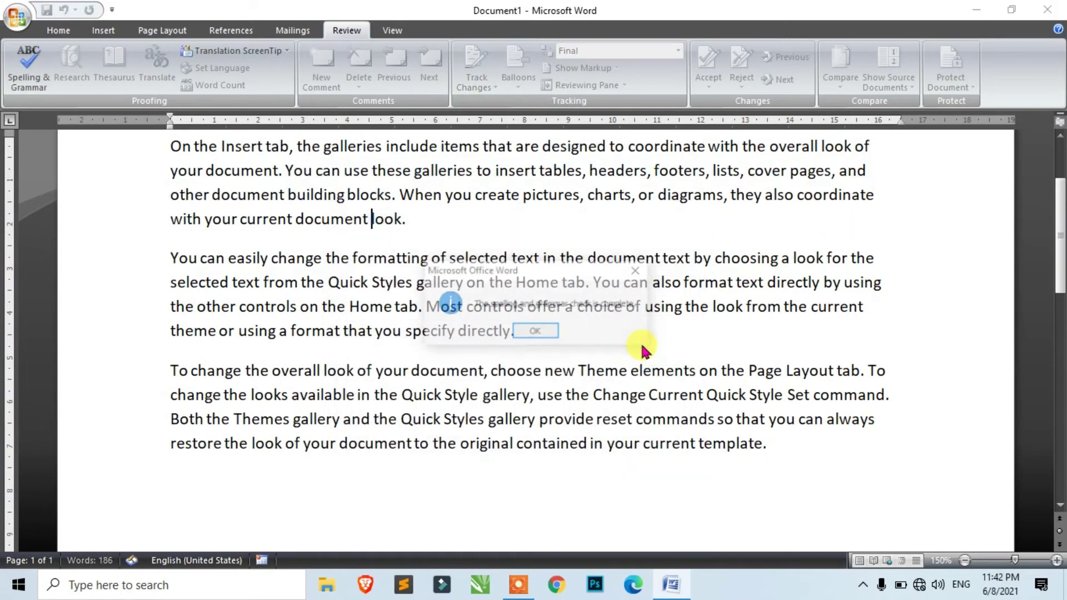
pyautogui.click(536, 333)
# Step: Look up the word "look" from the first paragraph's end in the English (United States) thesaurus
pyautogui.scroll(3, 562, 367)
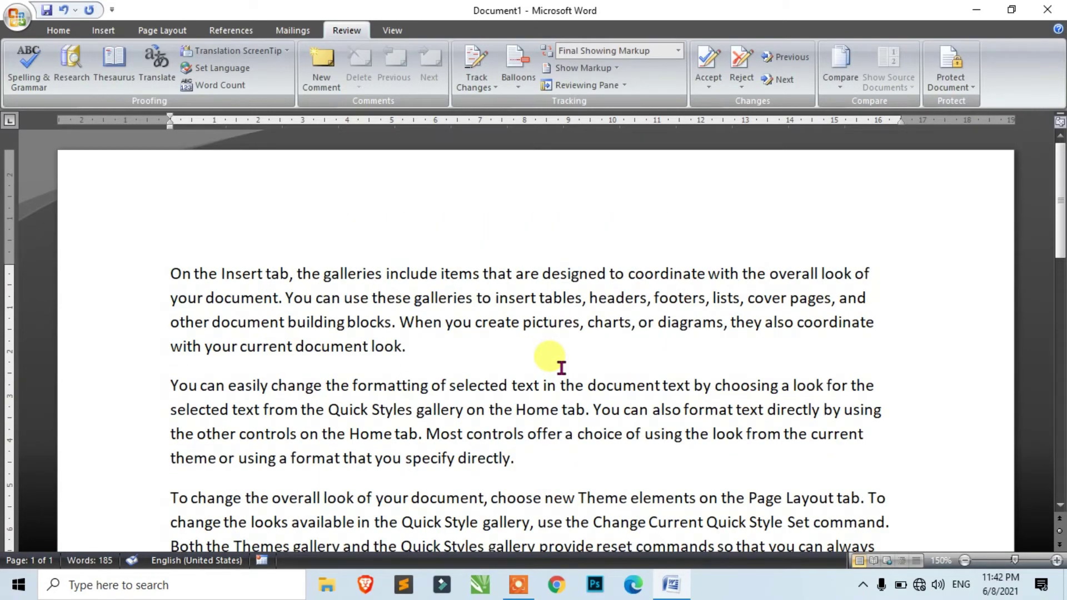
pyautogui.click(965, 561)
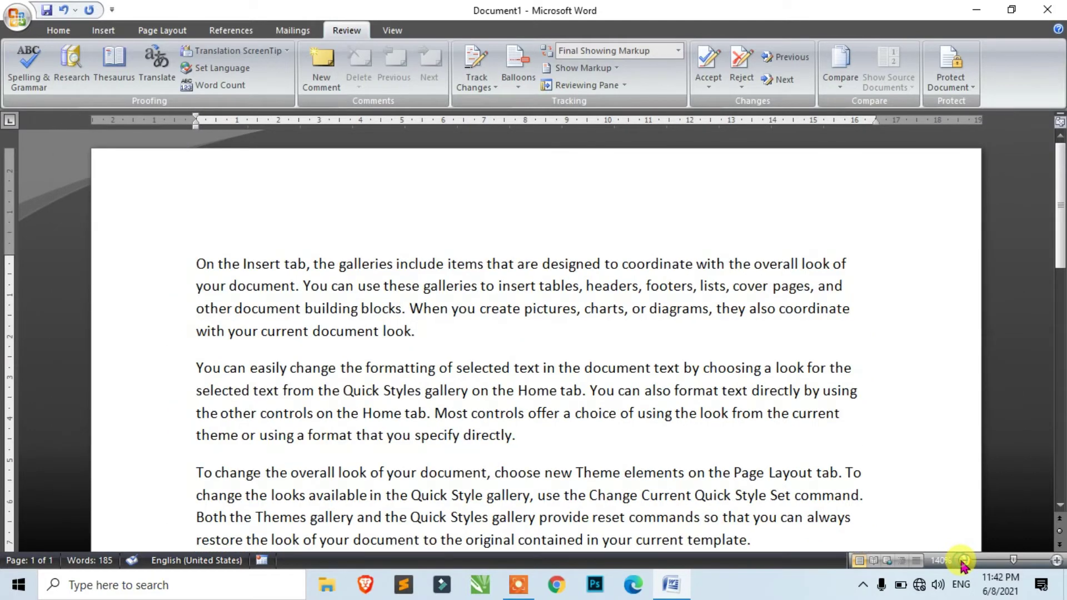
pyautogui.click(965, 561)
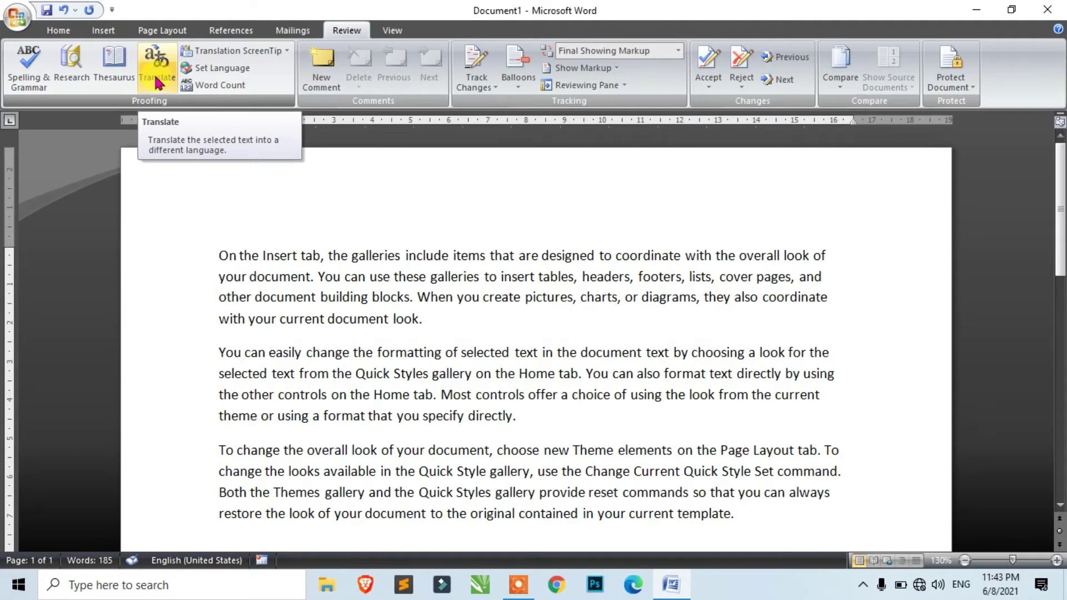
pyautogui.click(72, 65)
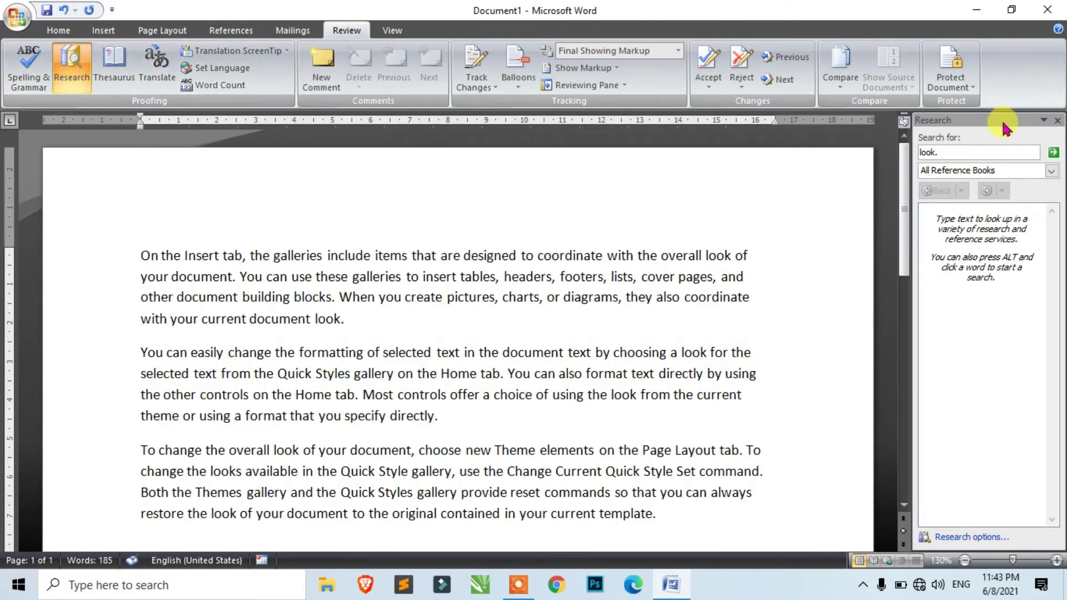
pyautogui.click(126, 77)
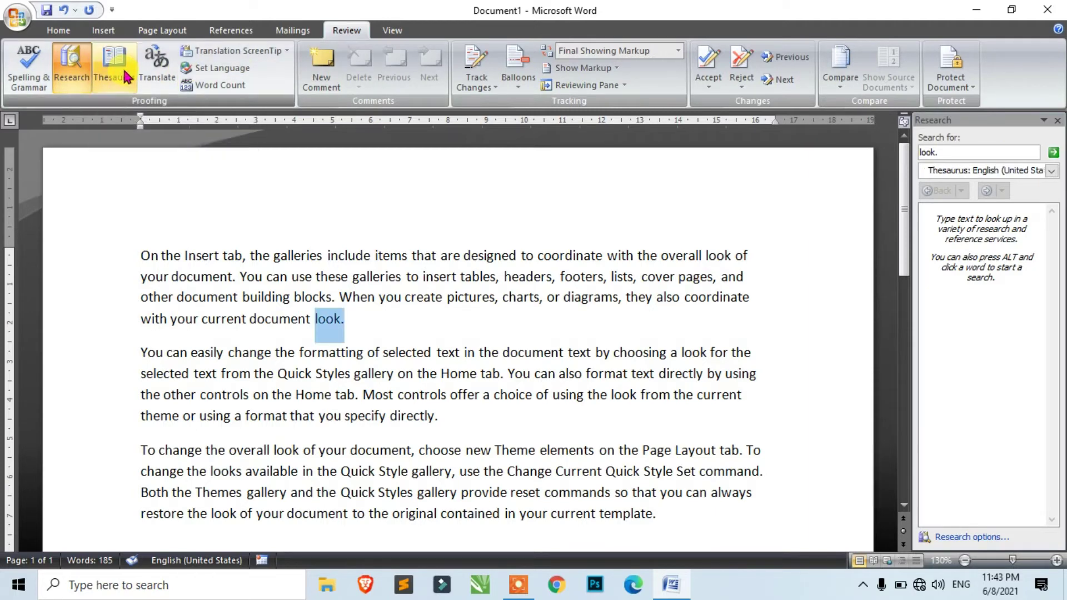
pyautogui.click(976, 173)
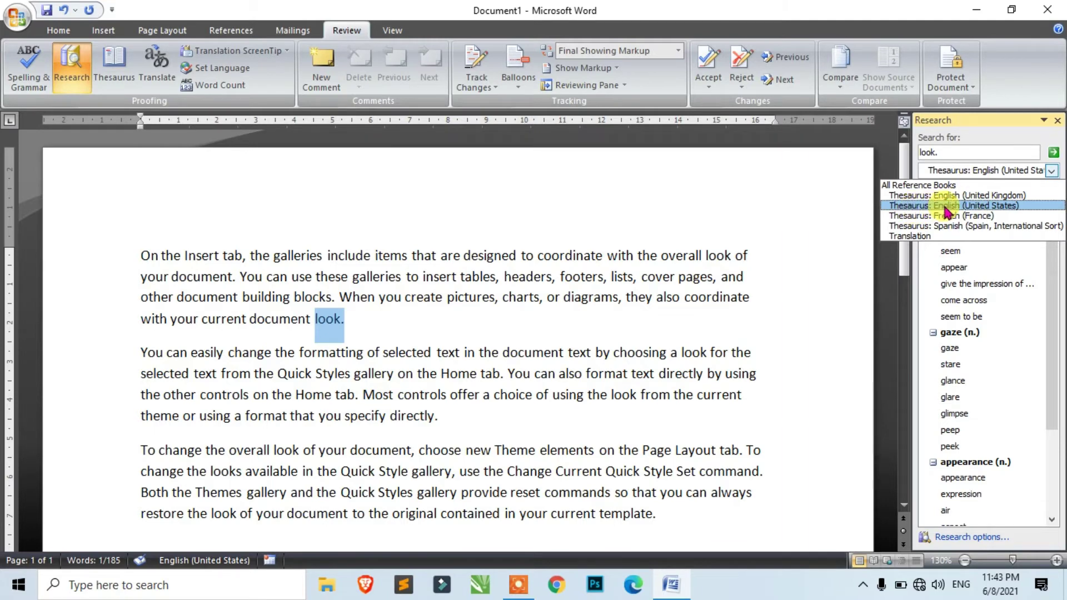
pyautogui.click(947, 206)
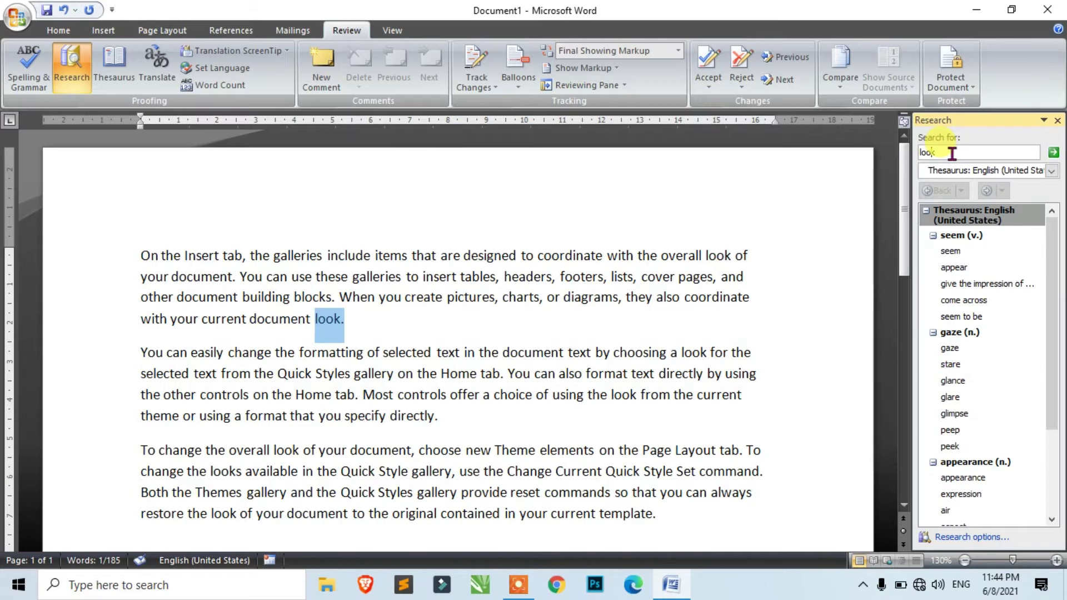
# Step: Look up the synonym "seem" in the thesaurus and insert "appear" from its results at the end of the first paragraph
pyautogui.click(361, 324)
pyautogui.click(966, 251)
pyautogui.click(1030, 253)
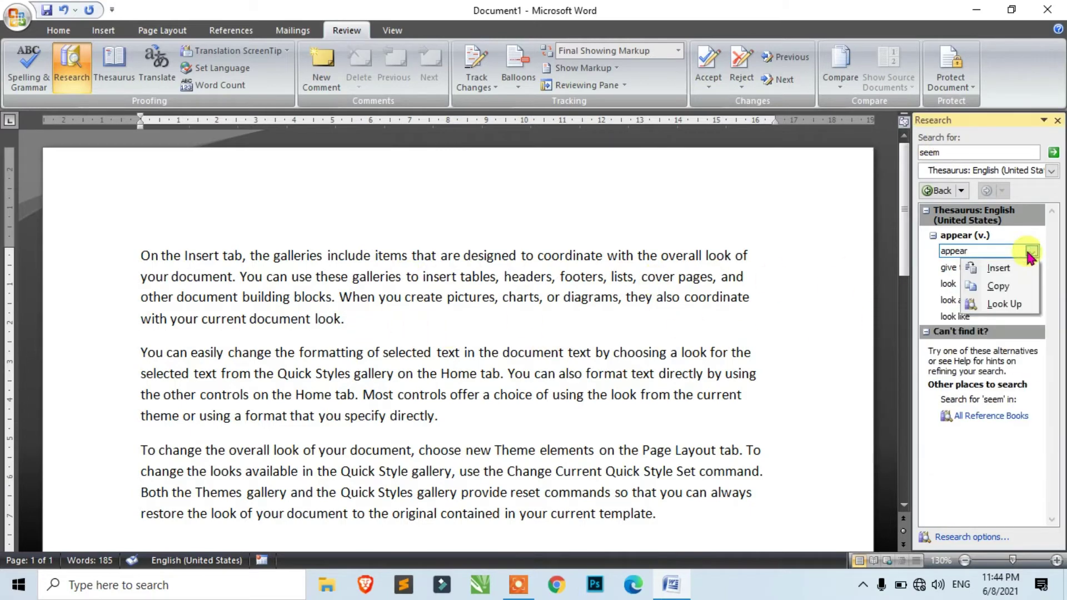
pyautogui.click(997, 268)
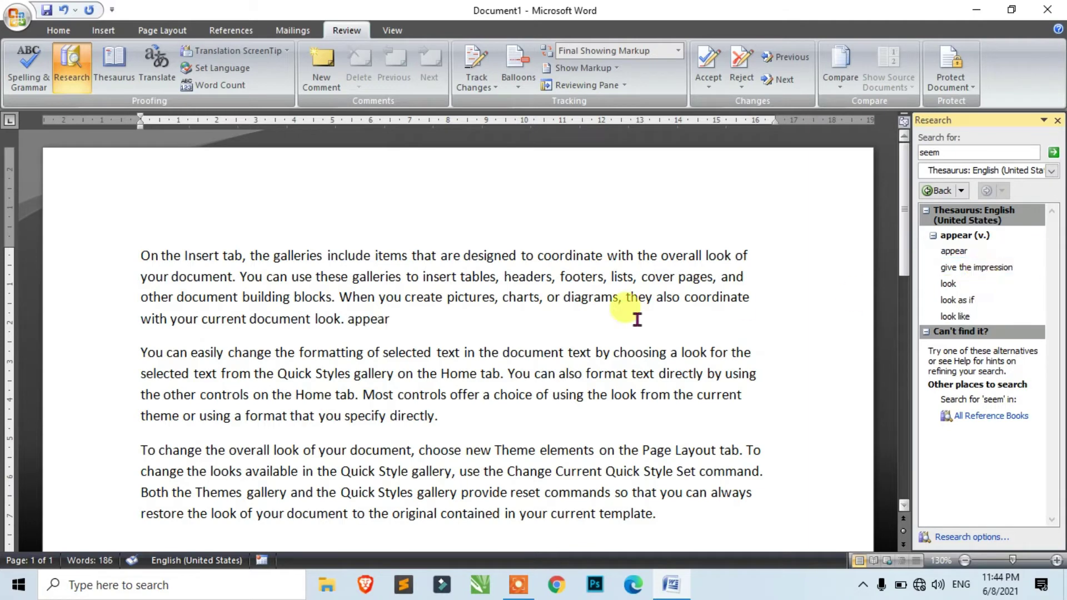
pyautogui.doubleClick(369, 318)
pyautogui.click(406, 320)
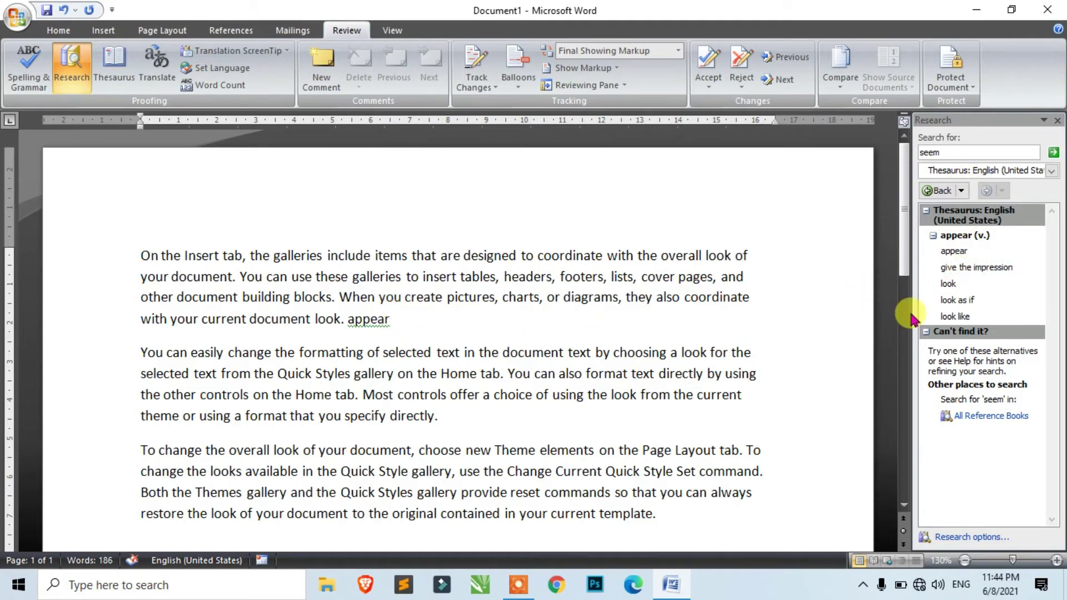
# Step: Look up "friend" in the English (United States) thesaurus, review the whole list of results, and clear the search term
pyautogui.click(954, 153)
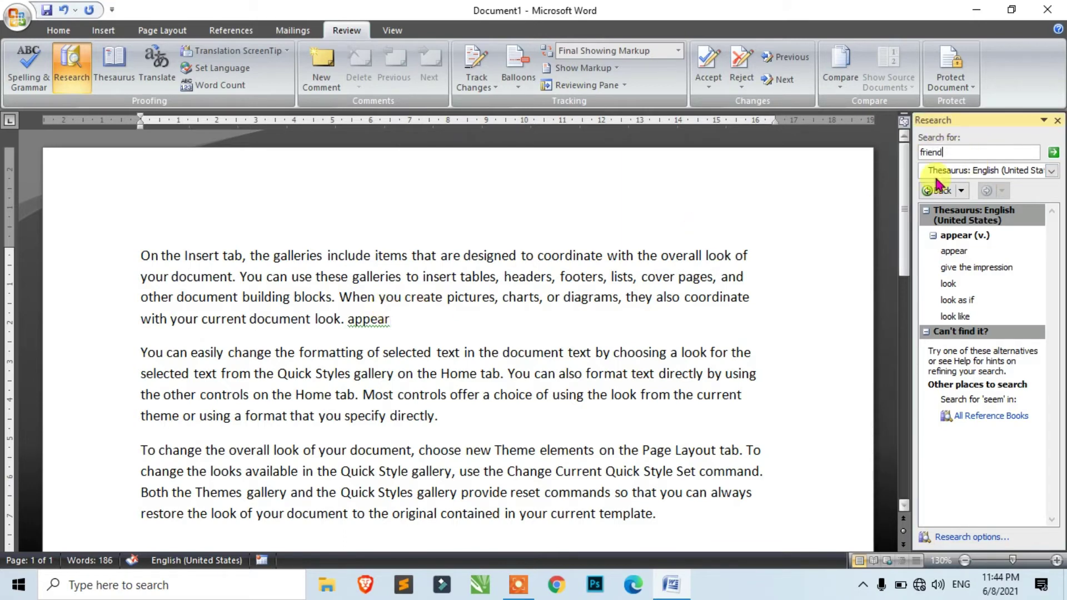
pyautogui.click(1054, 153)
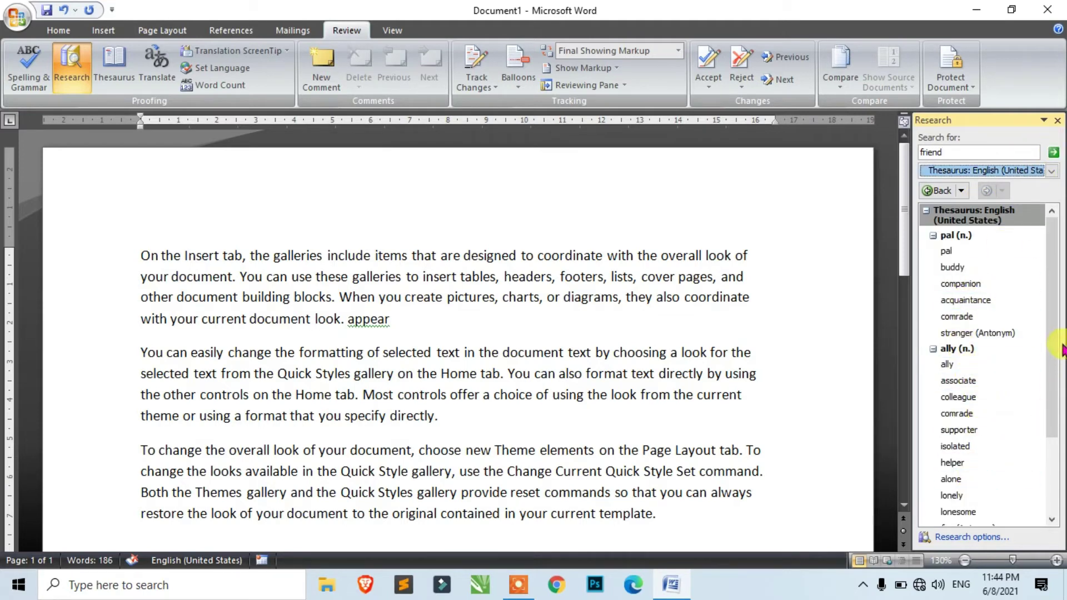
pyautogui.moveTo(1052, 341); pyautogui.dragTo(1048, 413)
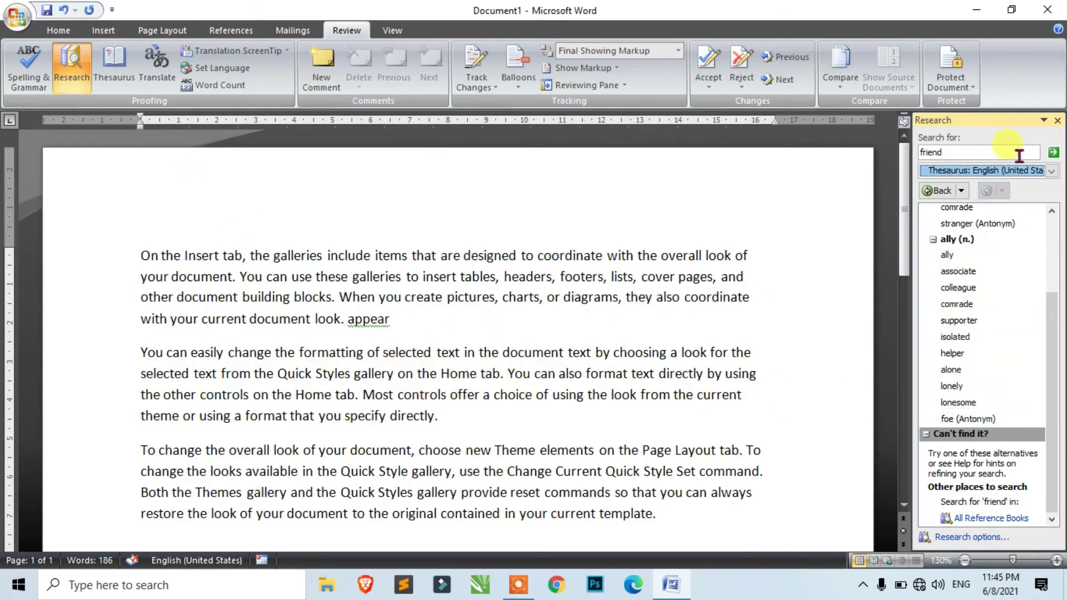
pyautogui.click(933, 153)
pyautogui.doubleClick(934, 152)
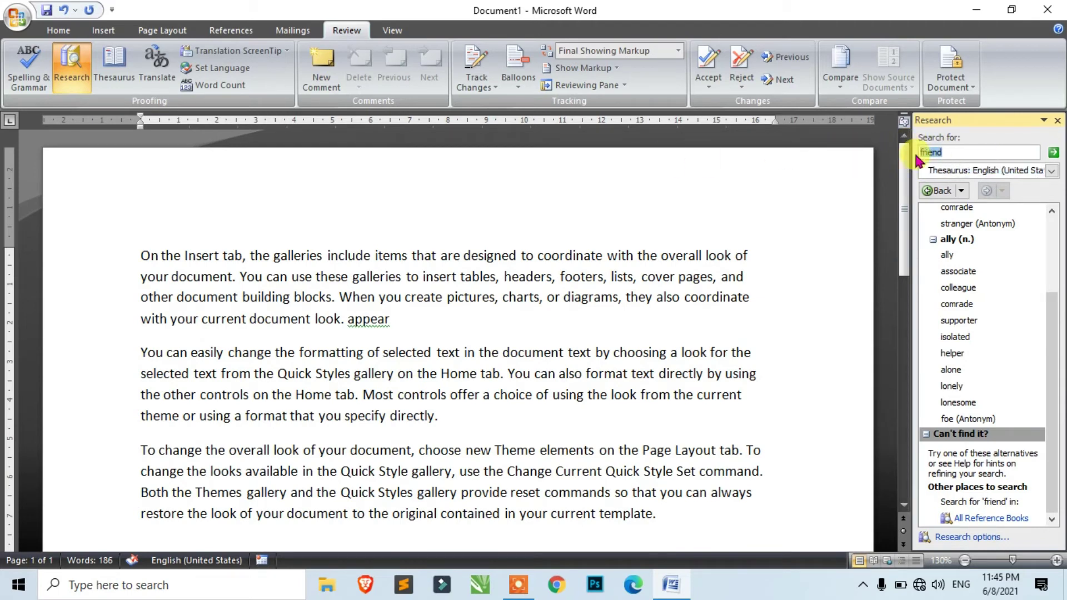
pyautogui.press('BackSpace')
# Step: Translate the word "appear" at the first paragraph's end from English (United States) to French (France)
pyautogui.click(156, 78)
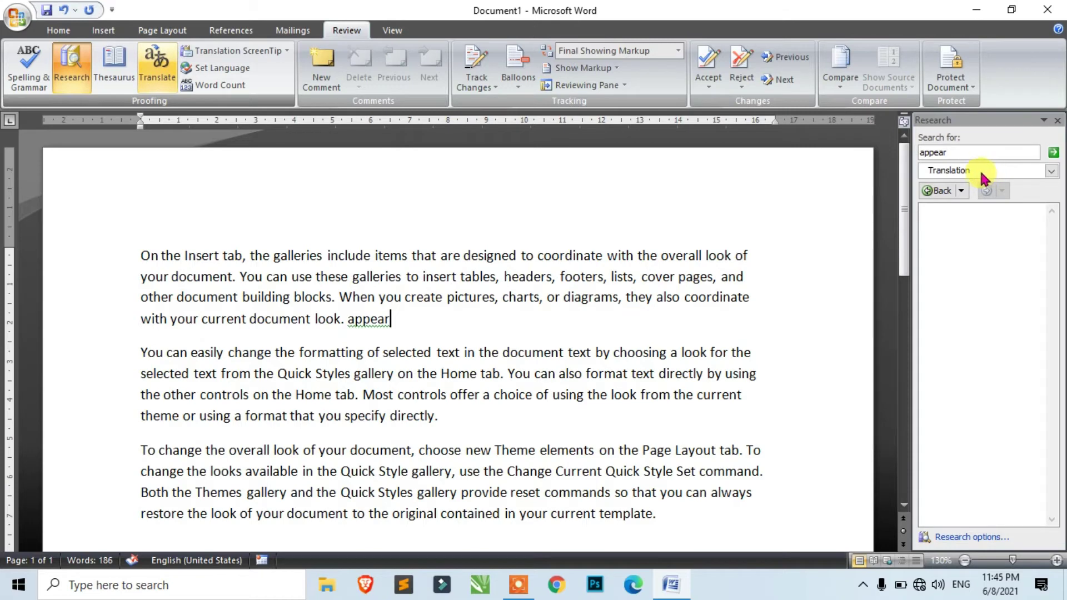
pyautogui.click(1051, 171)
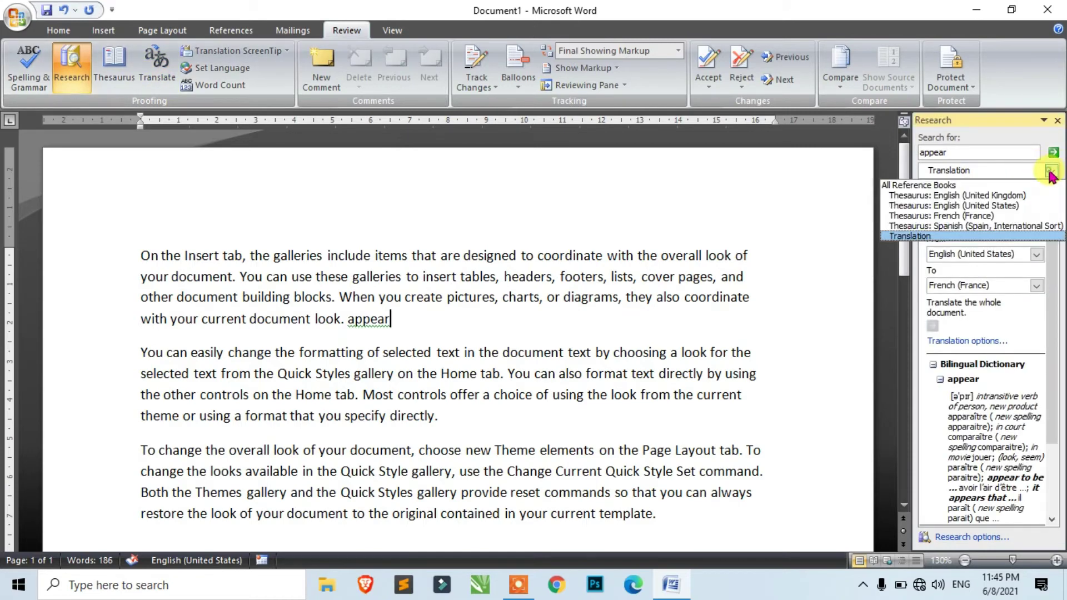
pyautogui.click(912, 236)
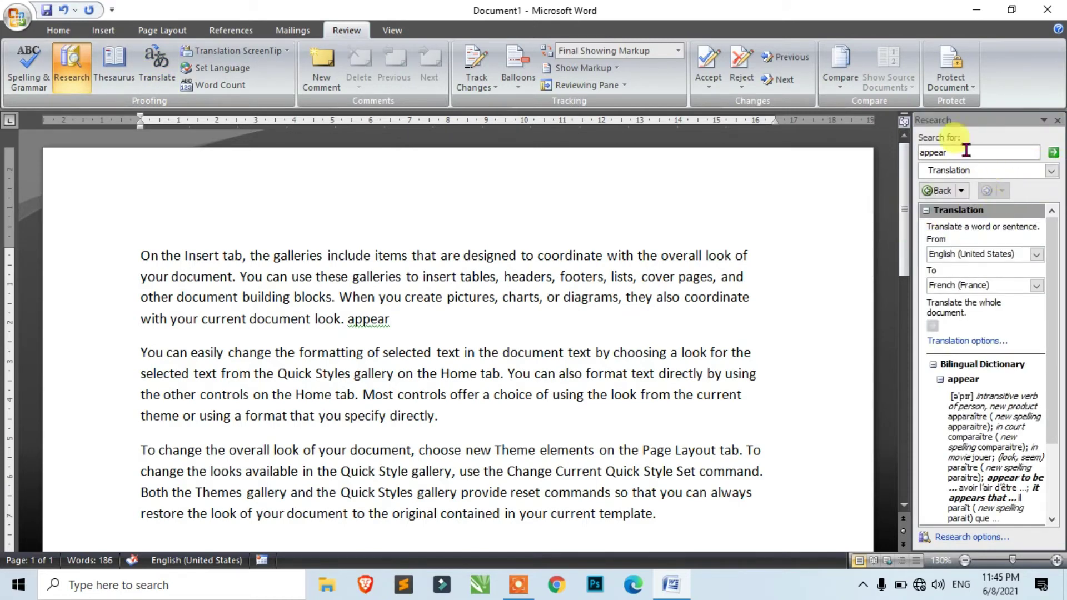
# Step: Replace the translation search term with a copy of the first paragraph's opening sentence
pyautogui.moveTo(968, 152); pyautogui.dragTo(903, 153)
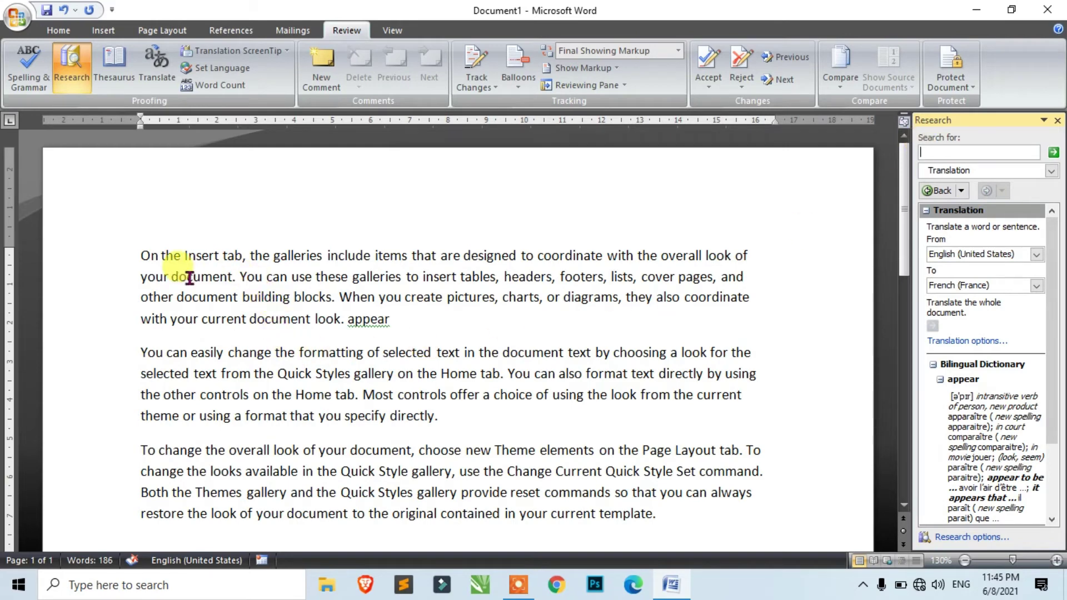
pyautogui.moveTo(237, 277); pyautogui.dragTo(153, 267)
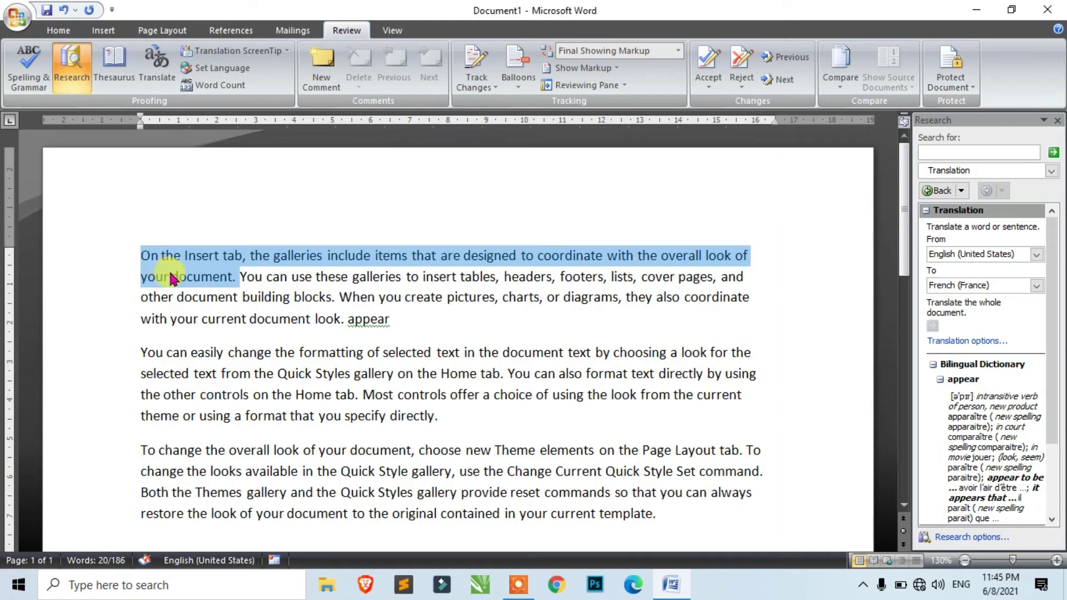
pyautogui.hotkey('ctrl', 'c')
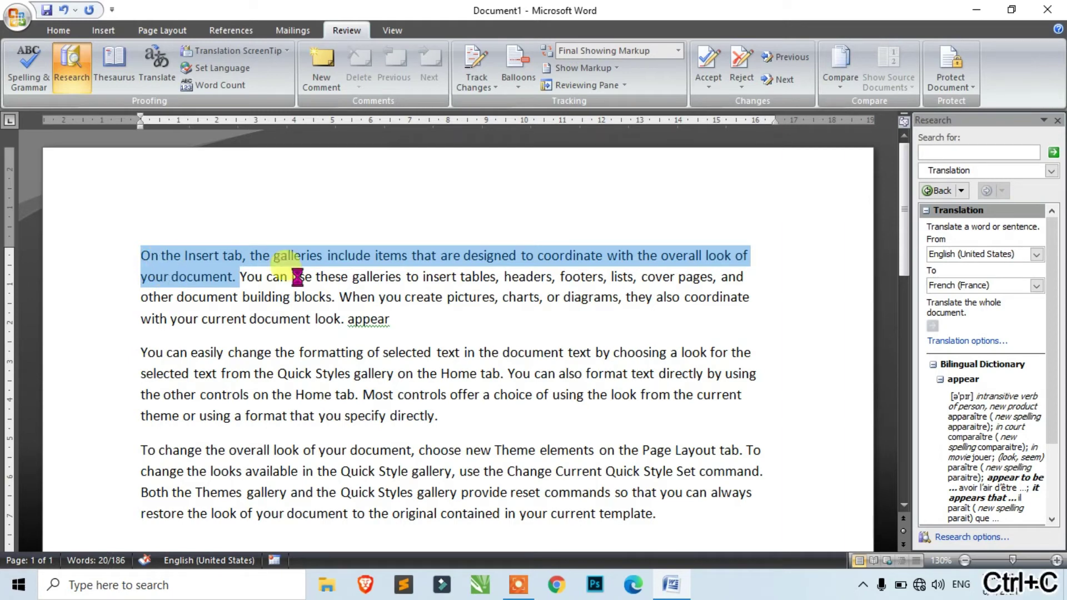
pyautogui.click(947, 150)
pyautogui.hotkey('ctrl', 'v')
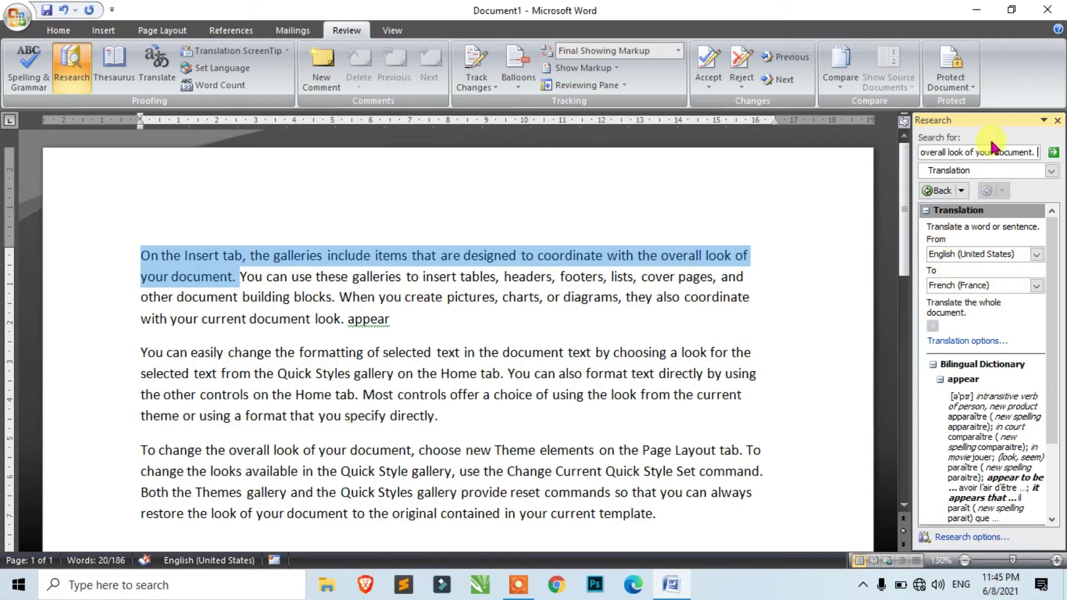
# Step: Check which target languages are available for the translation, keep French (France), and deselect the sentence in the document
pyautogui.click(1037, 286)
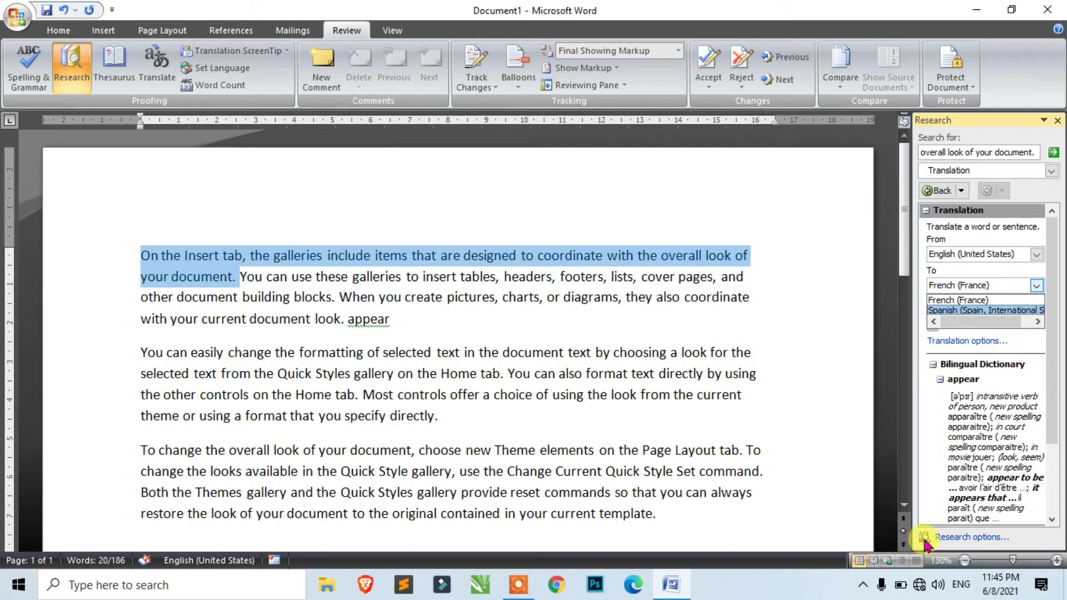
pyautogui.click(910, 382)
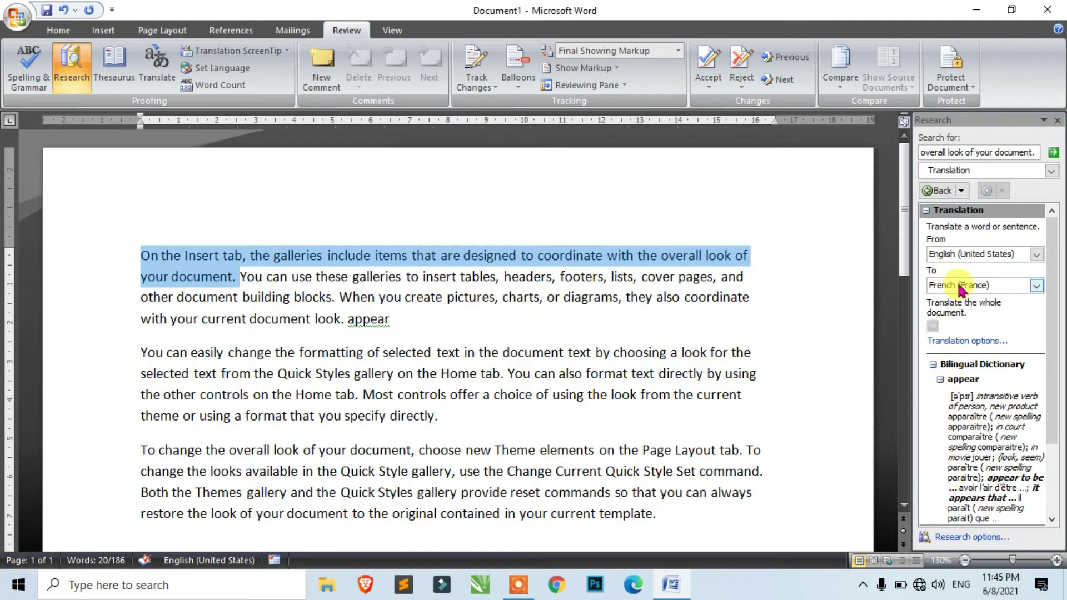
pyautogui.click(1037, 286)
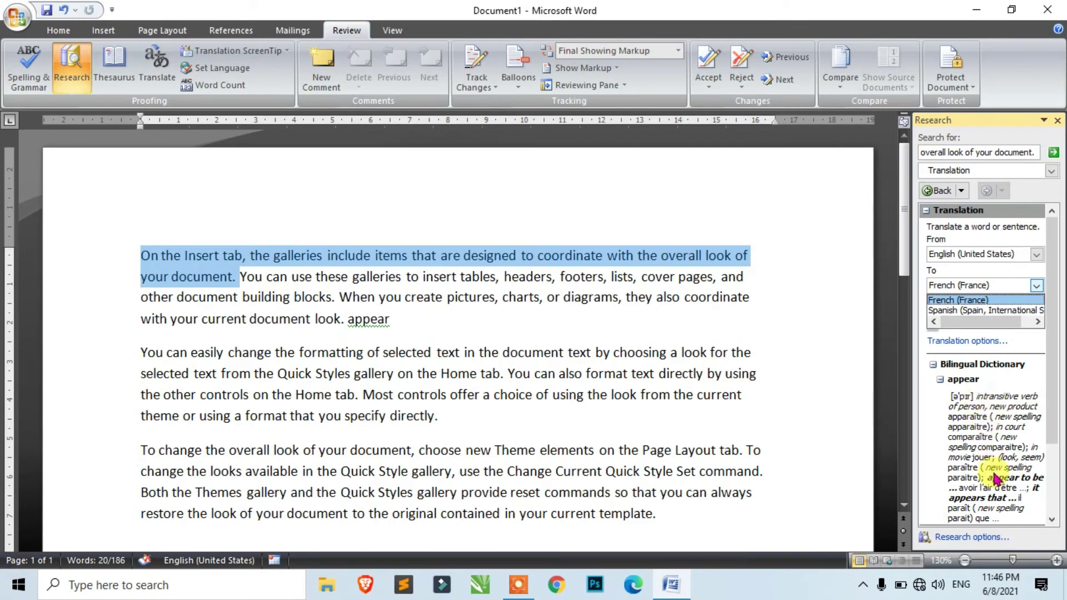
pyautogui.click(1056, 389)
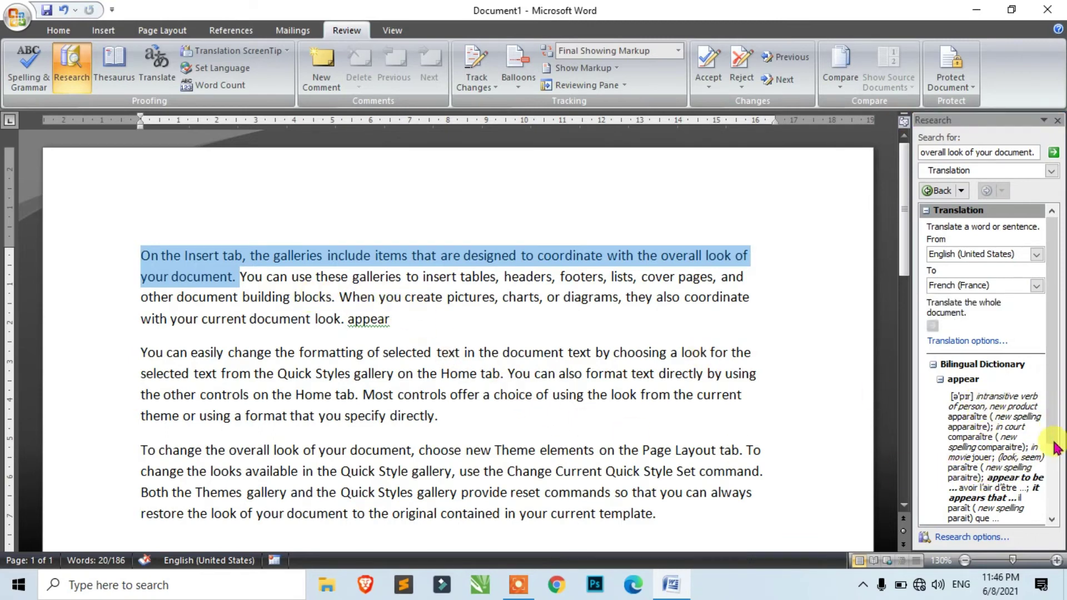
pyautogui.click(439, 319)
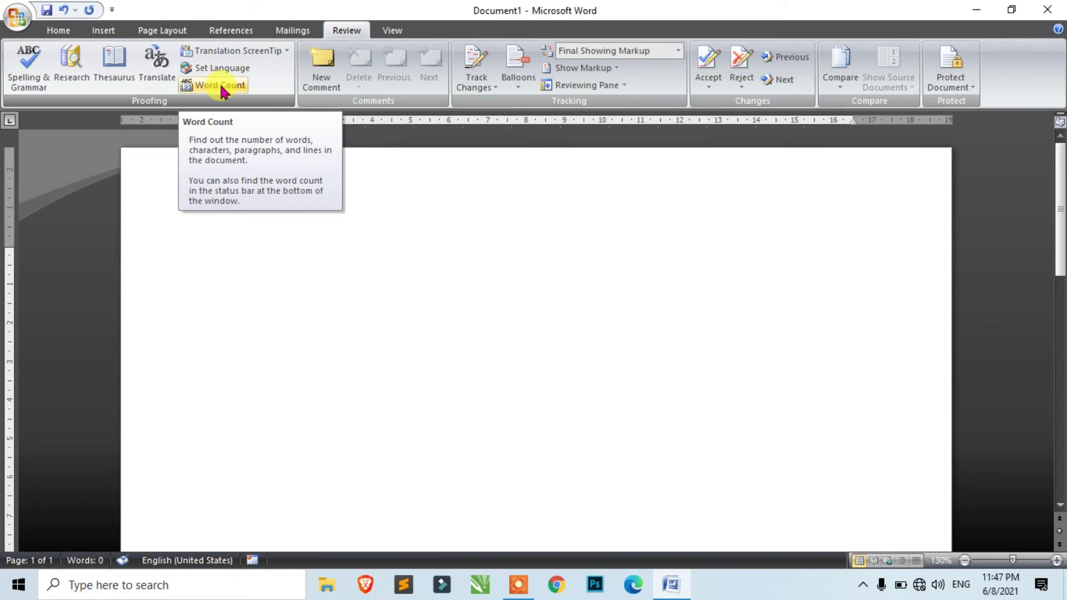
# Step: Generate sample paragraphs in the blank document with =rand()
pyautogui.write('=ra')
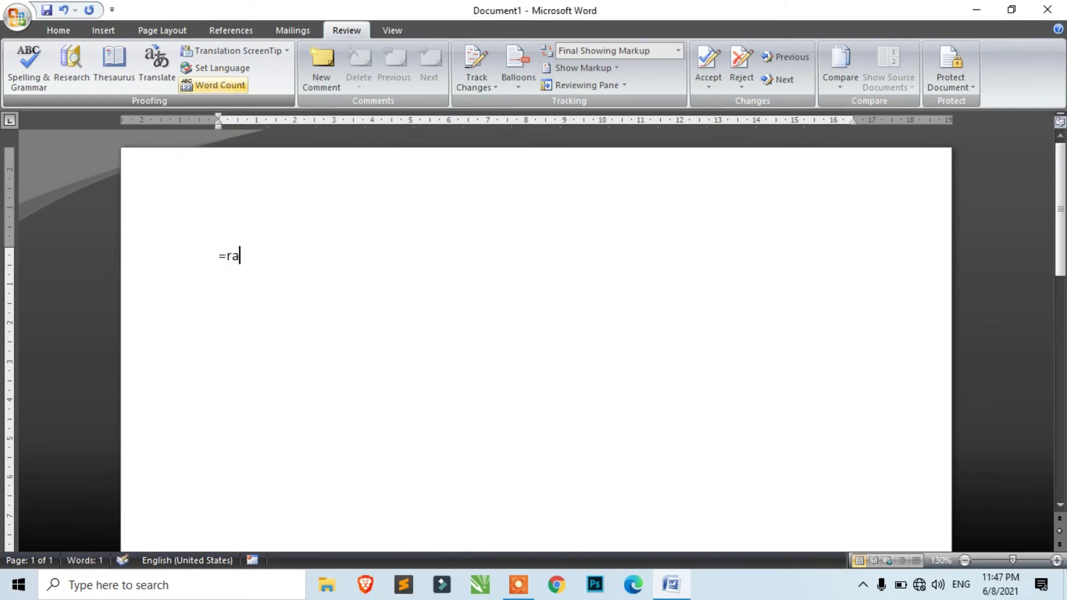
pyautogui.write('nd()')
pyautogui.press('Return')
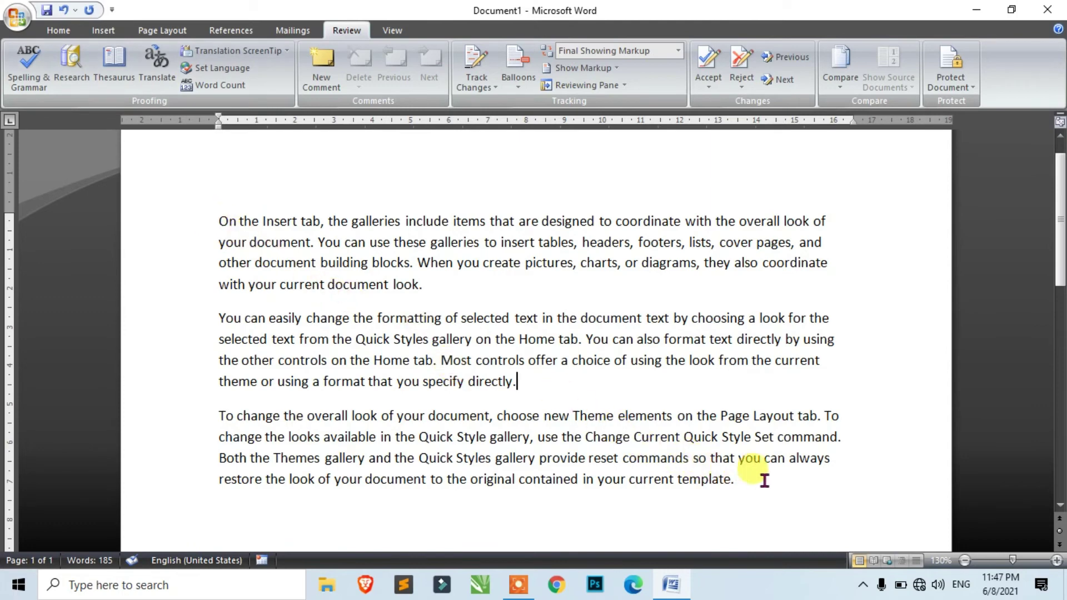
# Step: View the document's word count statistics, moving the dialog aside, and close them
pyautogui.click(224, 86)
pyautogui.moveTo(529, 203); pyautogui.dragTo(559, 199)
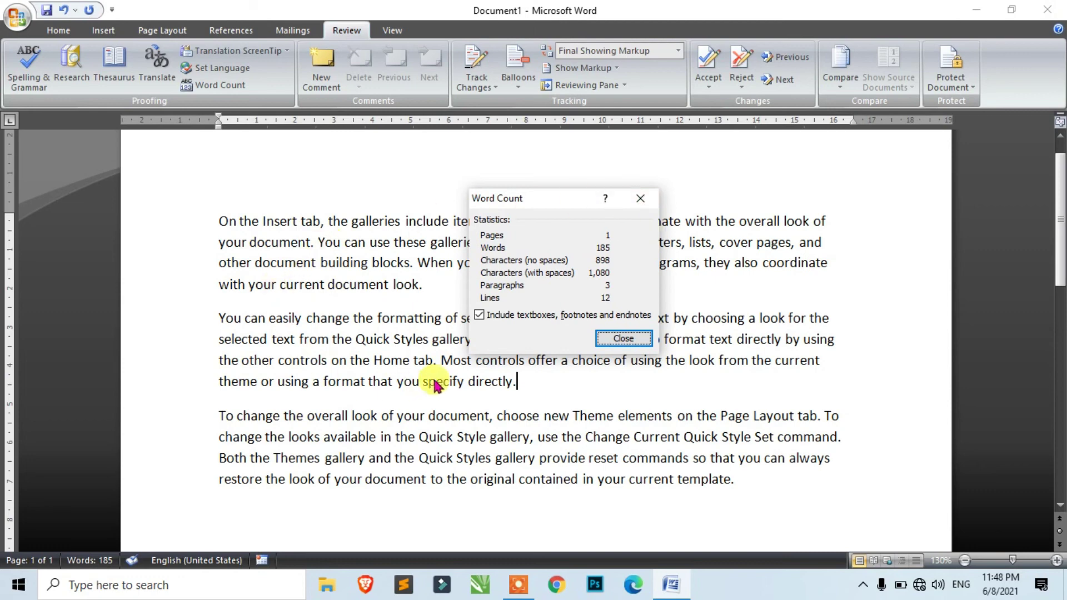
pyautogui.click(641, 200)
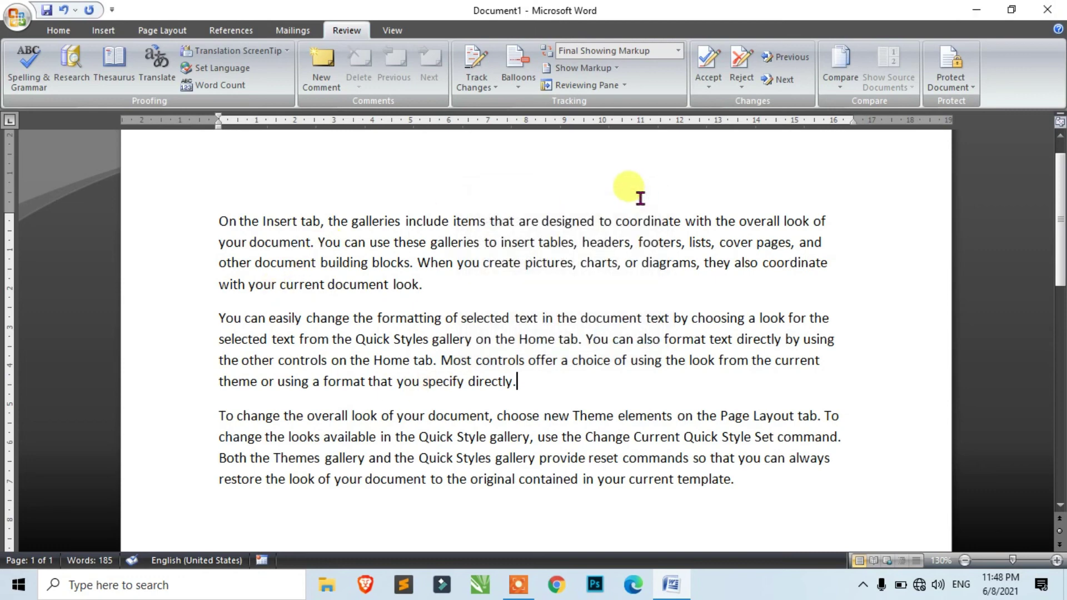